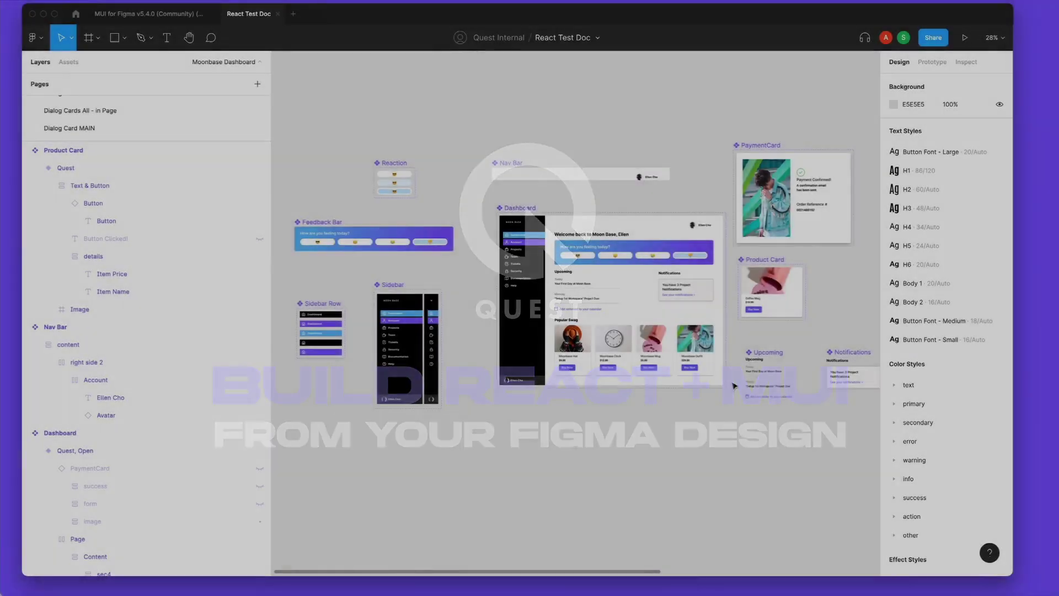
Zoom to the Coffee Mug Product Card with Shift+2 so it fills the canvas
scroll(733, 385, "right", 8)
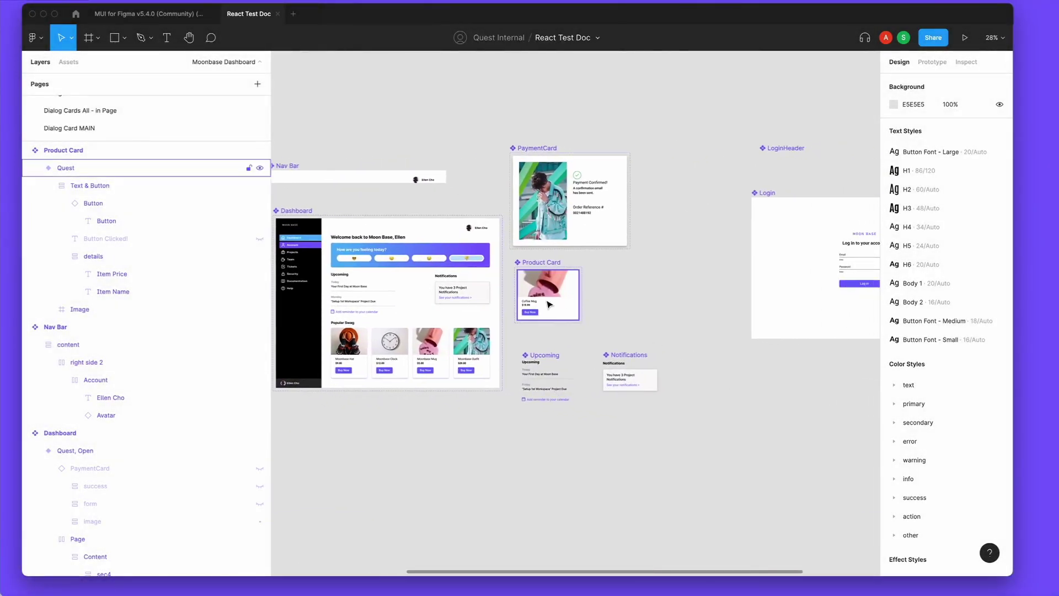
key("shift+2")
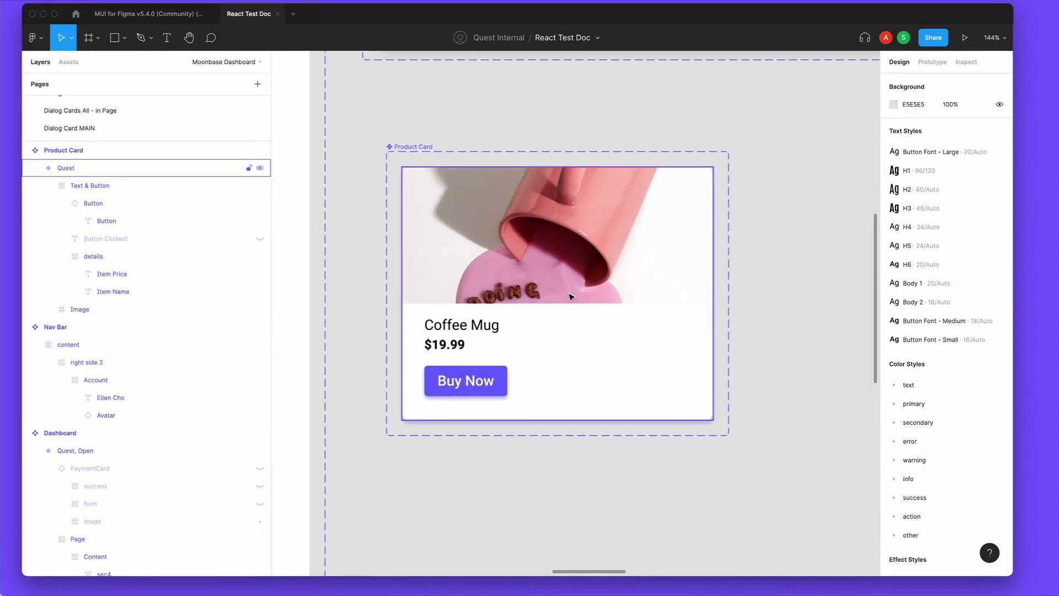
Open the Quest Components preview full screen and view its Sidebar, Dashboard, Account and Breadcrumbs pages
left_click(76, 16)
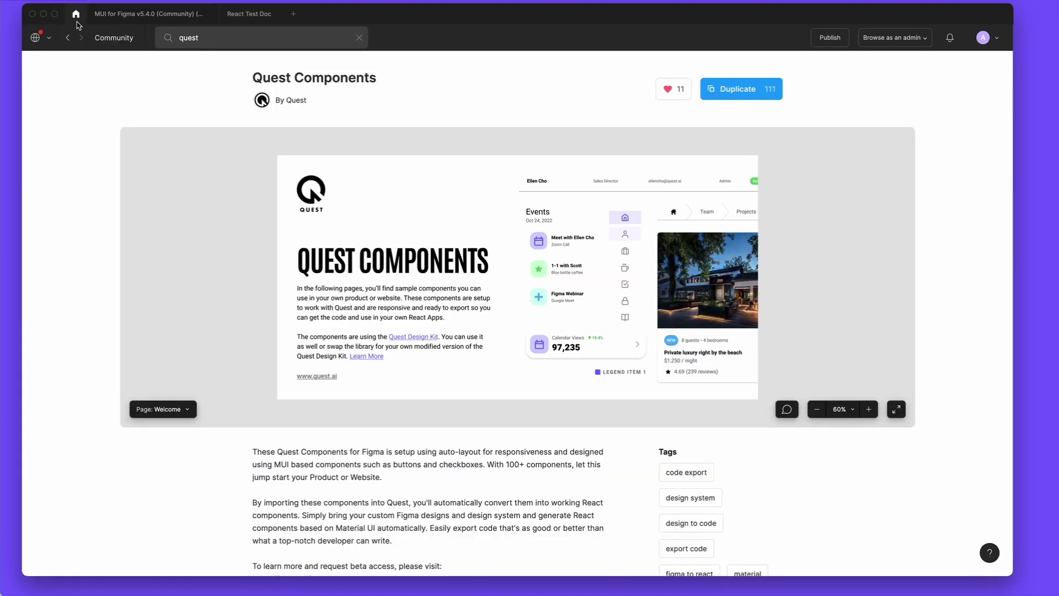
left_click(196, 229)
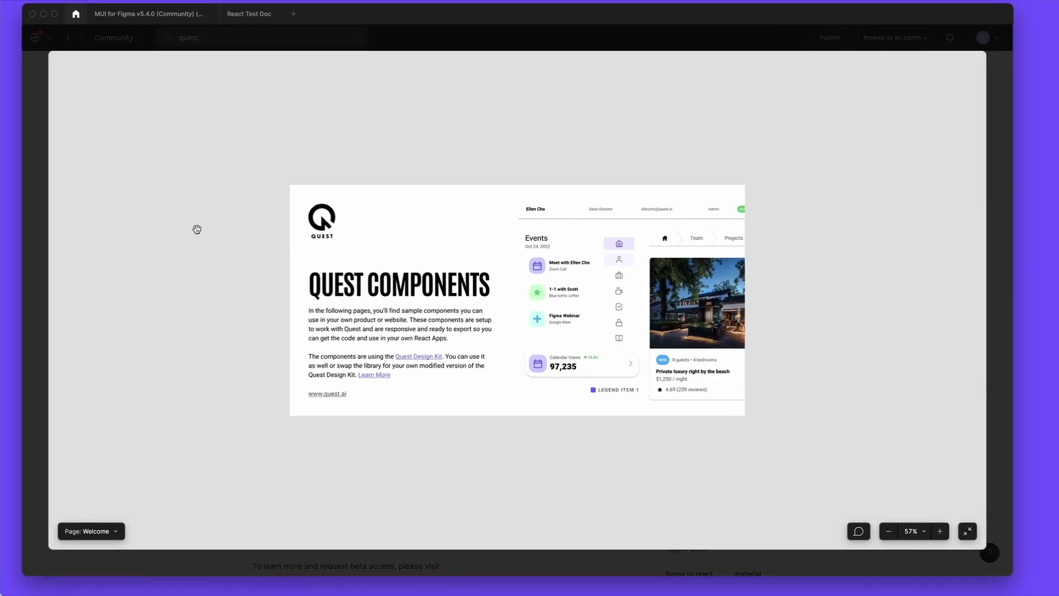
left_click(117, 532)
left_click(110, 203)
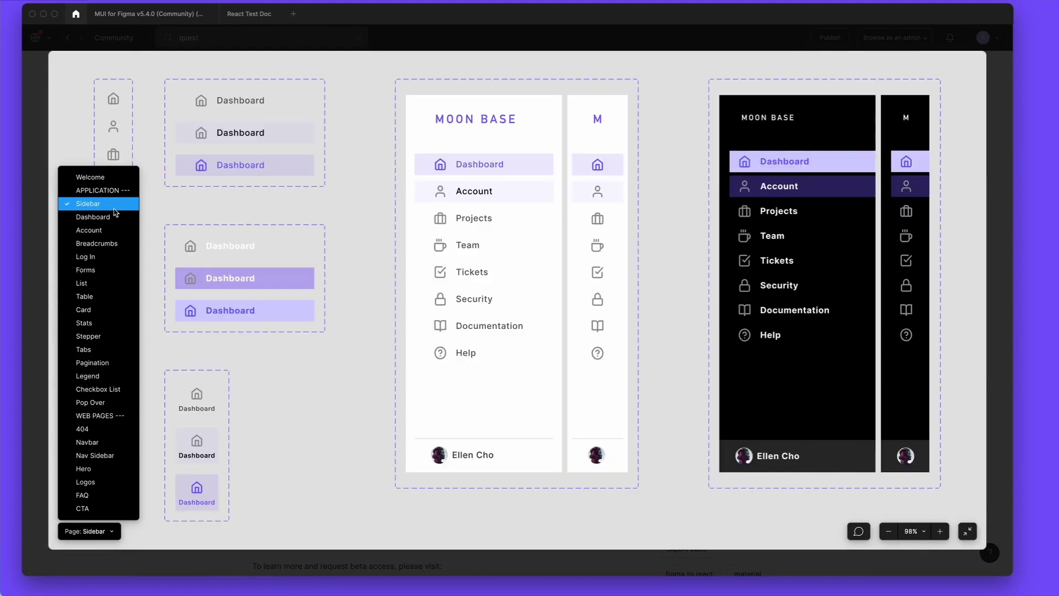
left_click(116, 218)
left_click(116, 231)
left_click(116, 244)
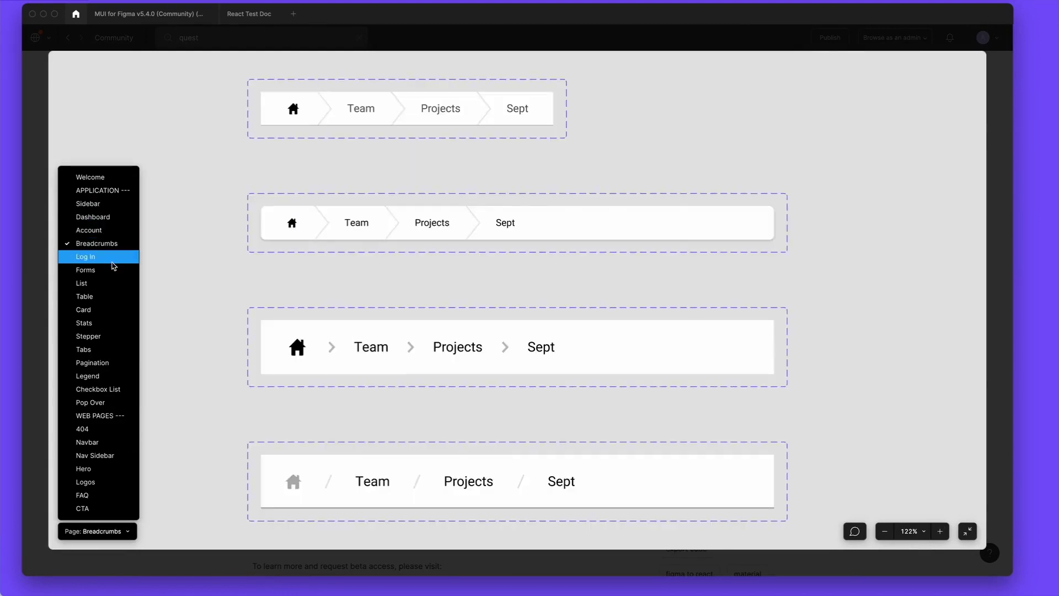
View the Log In, Forms, List, Table and Card pages, then switch to the MUI for Figma v5.4.0 file
left_click(115, 258)
left_click(115, 270)
left_click(113, 284)
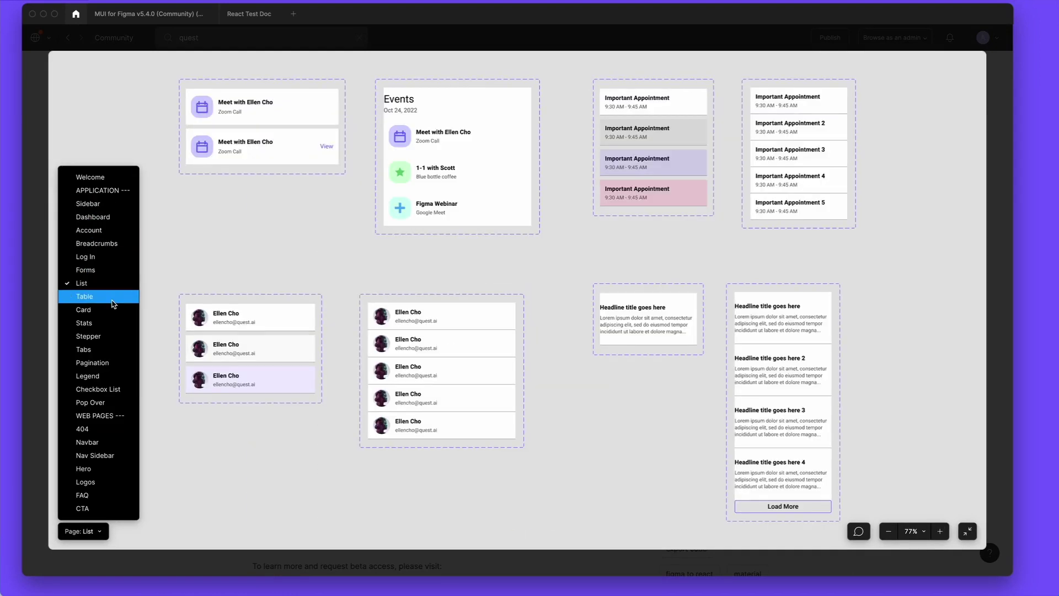
left_click(113, 297)
left_click(113, 310)
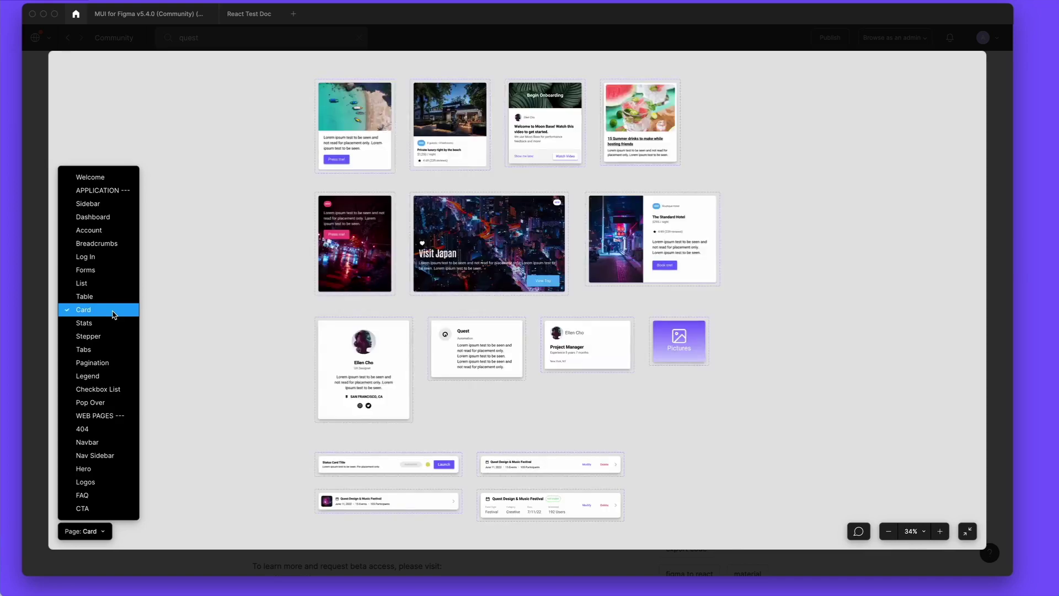
left_click(149, 16)
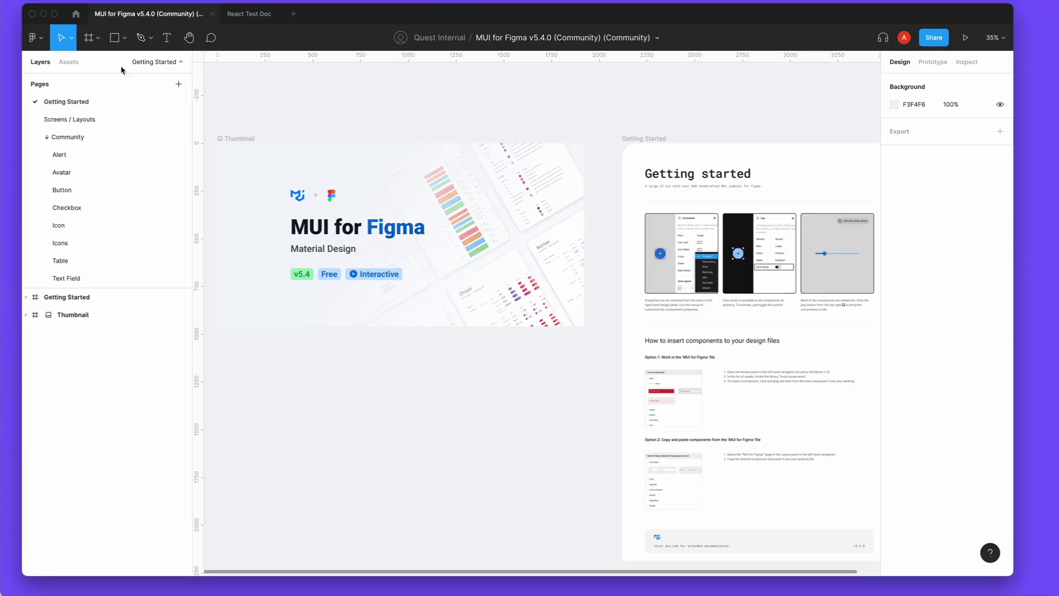
Step through the Alert, Avatar, Button, Checkbox, Icon, Icons and Text Field pages, zooming into components
left_click(119, 155)
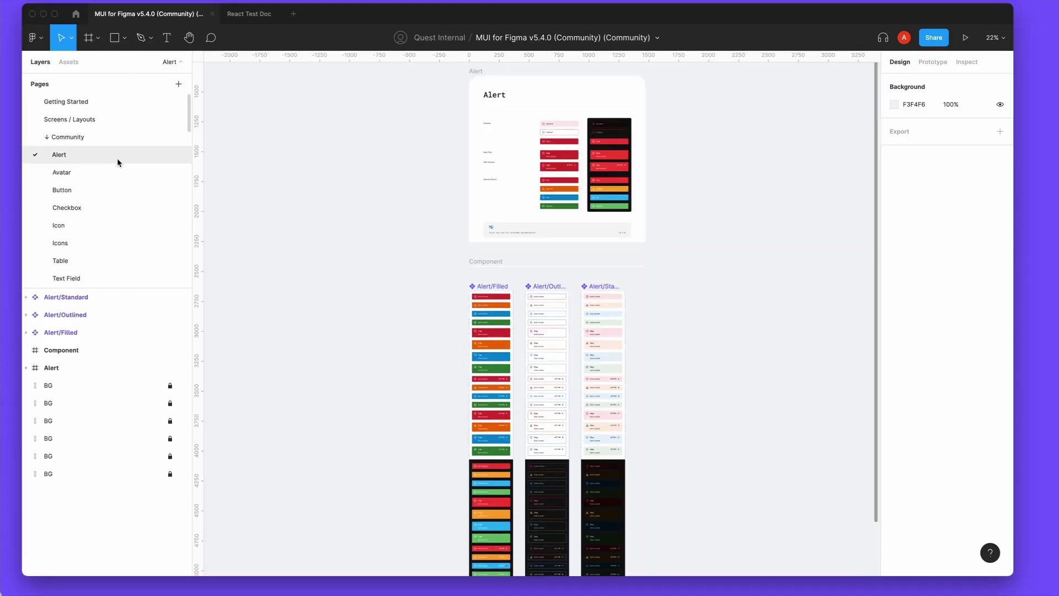
left_click(118, 171)
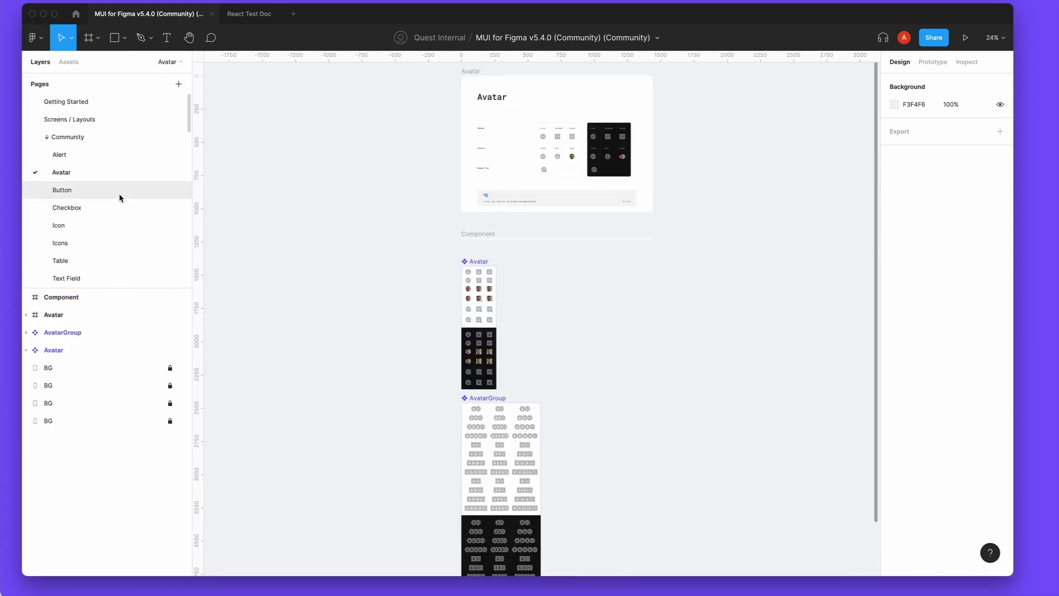
left_click(147, 194)
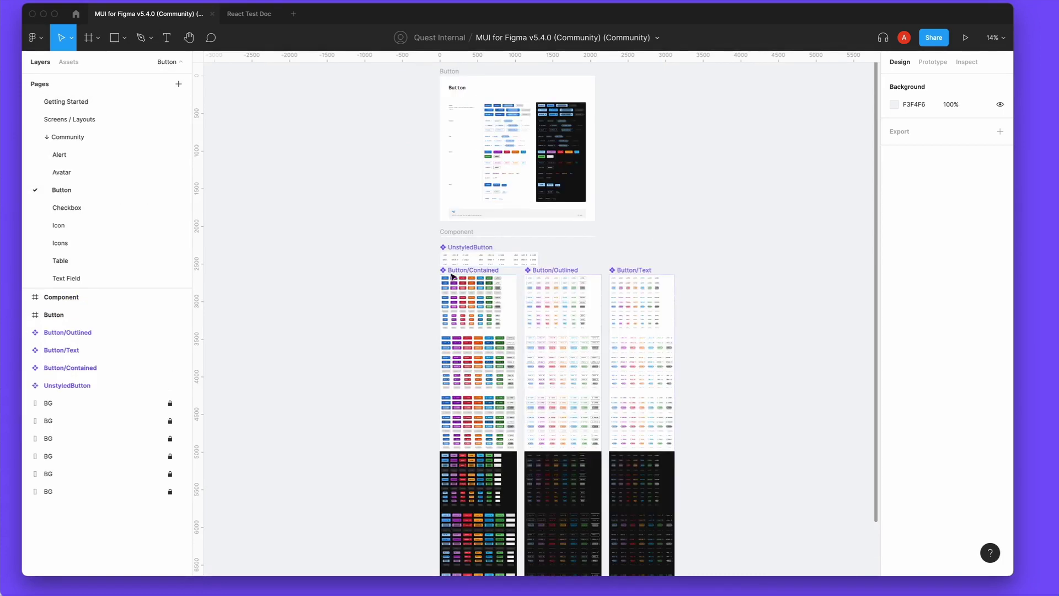
scroll(463, 309, "up", 10)
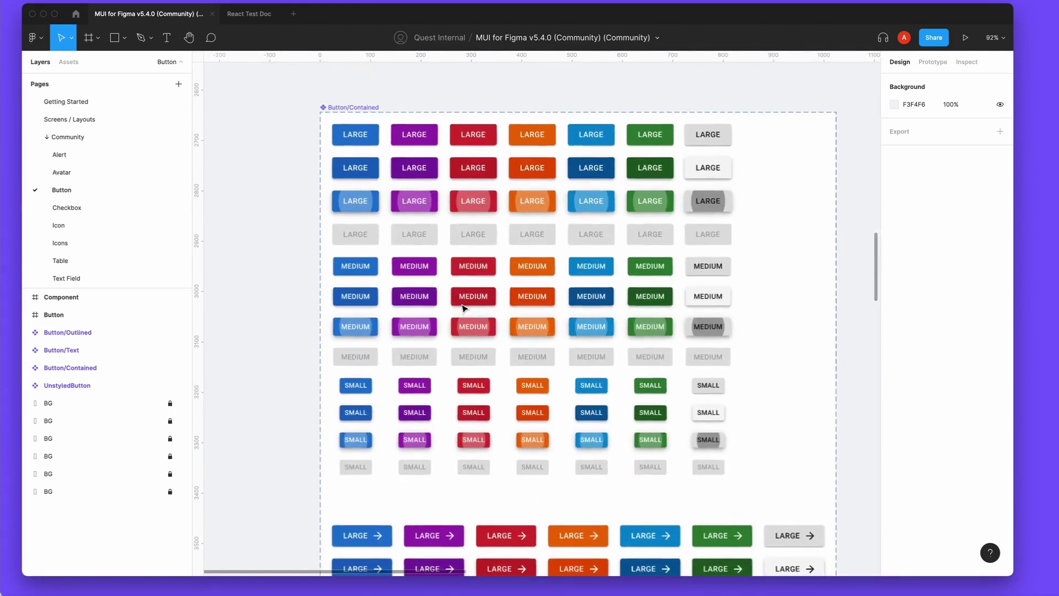
left_click(88, 207)
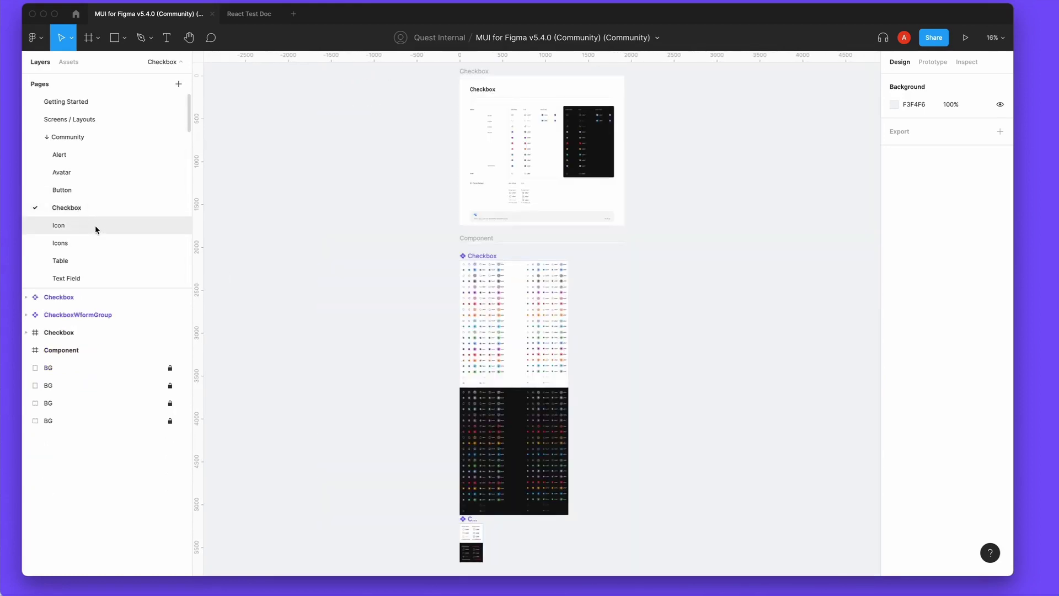
left_click(95, 225)
left_click(100, 241)
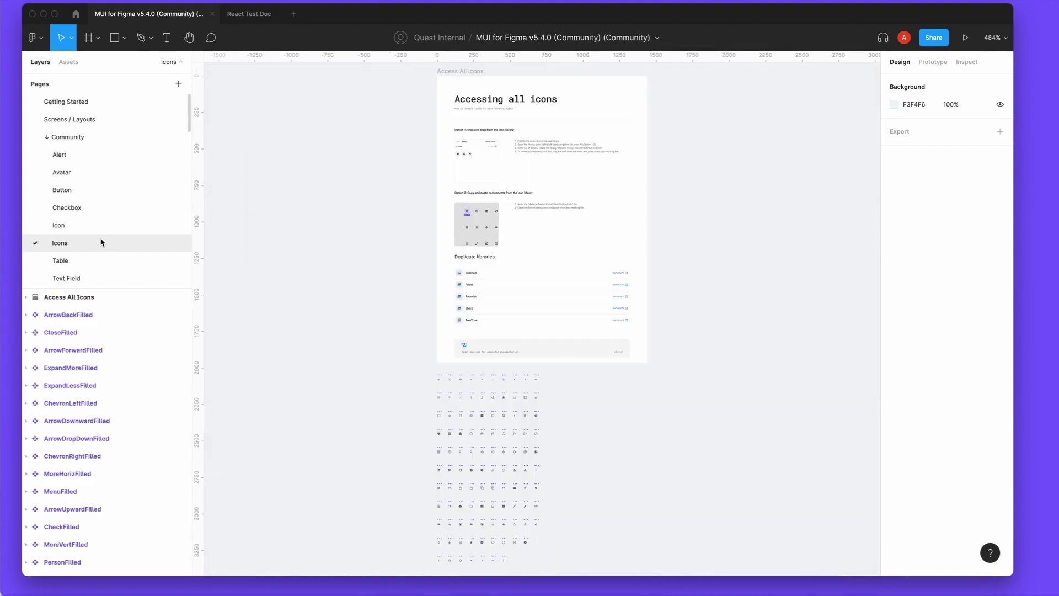
left_click(100, 277)
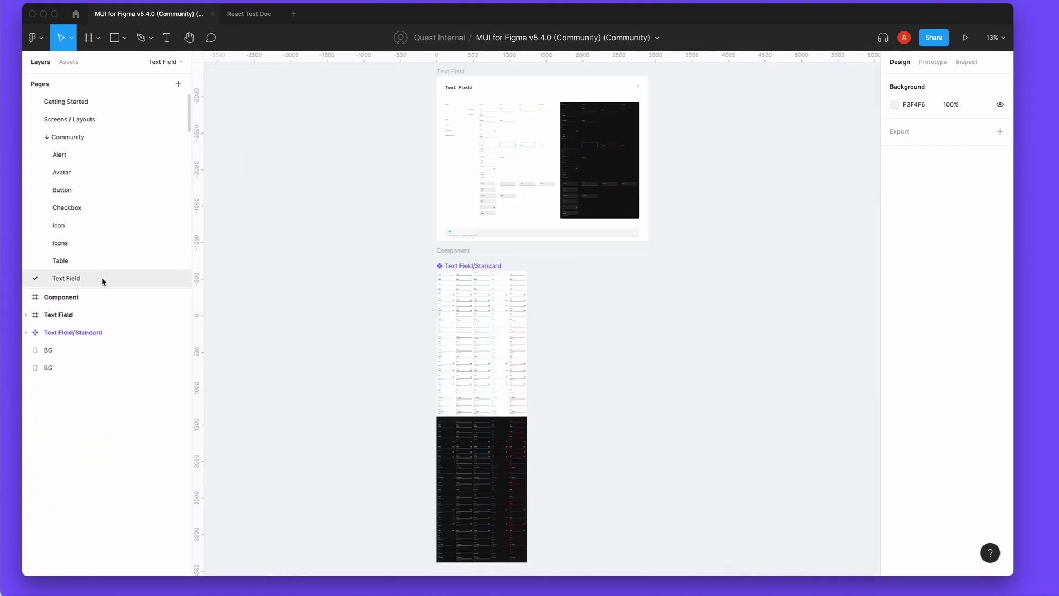
scroll(442, 294, "up", 10)
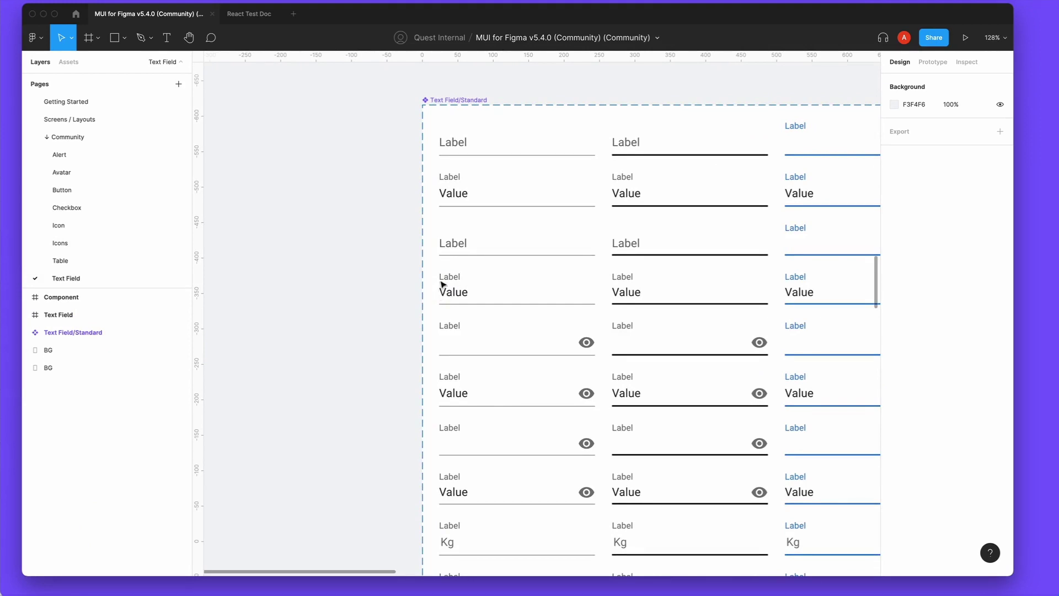
In React Test Doc, confirm the Text & Button frame's auto layout and inspect the Buy Now button's properties
key("ctrl+Tab")
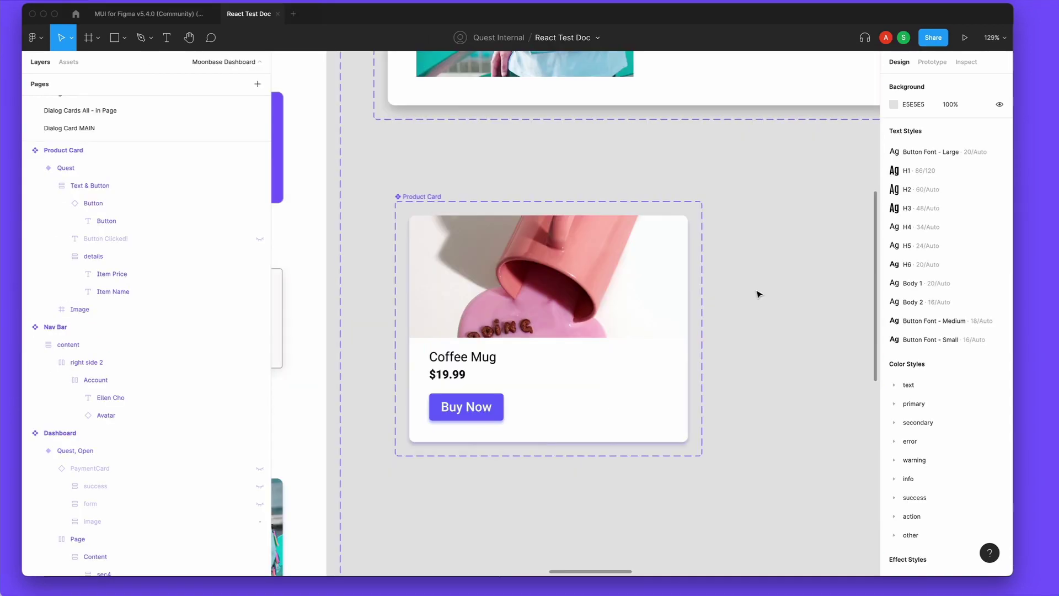
key("super+equal")
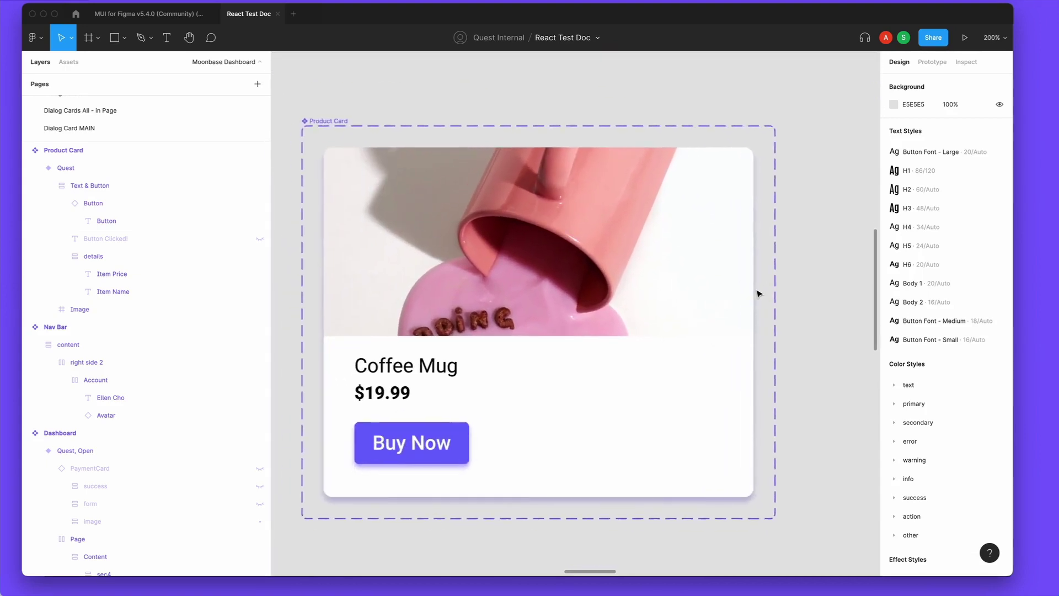
left_click(215, 186)
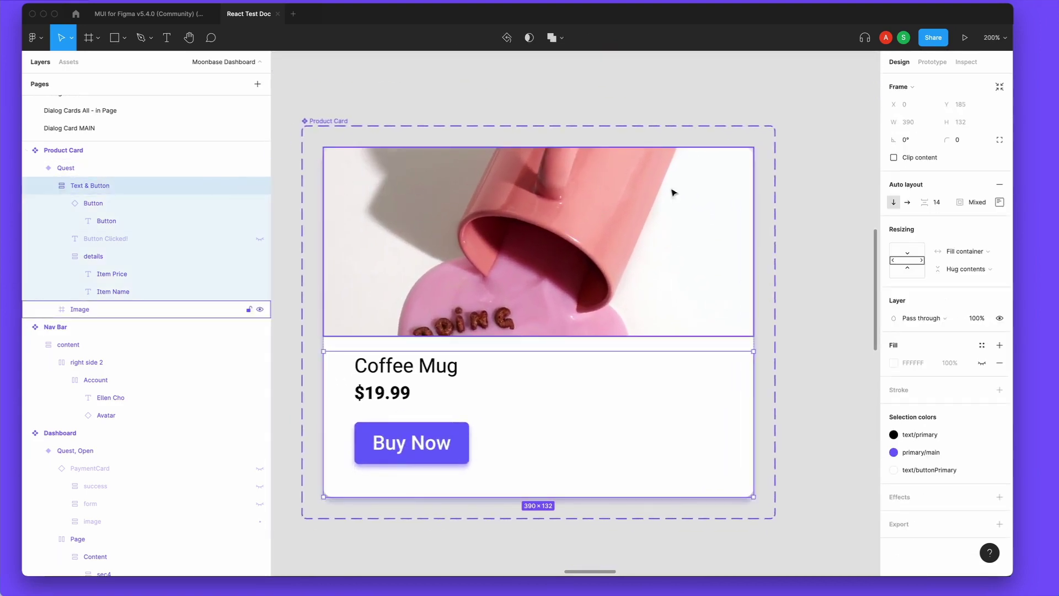
left_click(999, 202)
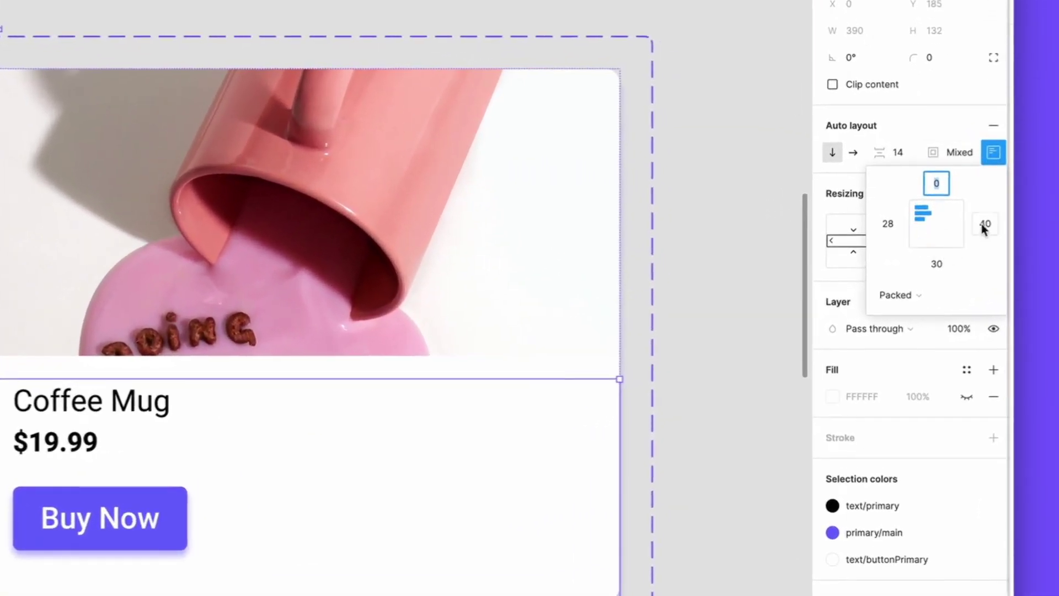
left_click(993, 152)
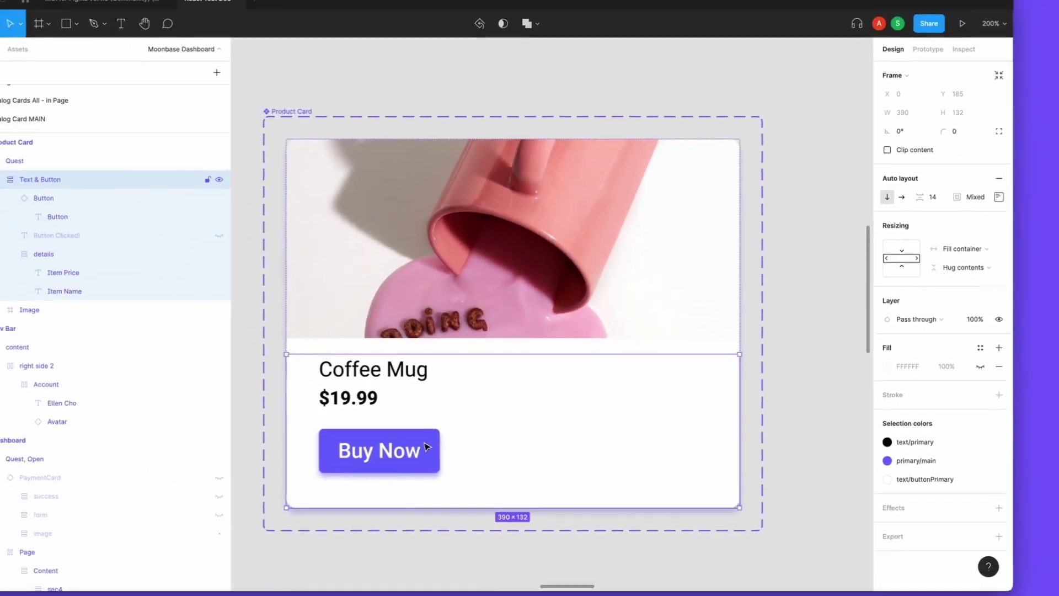
left_click(426, 447)
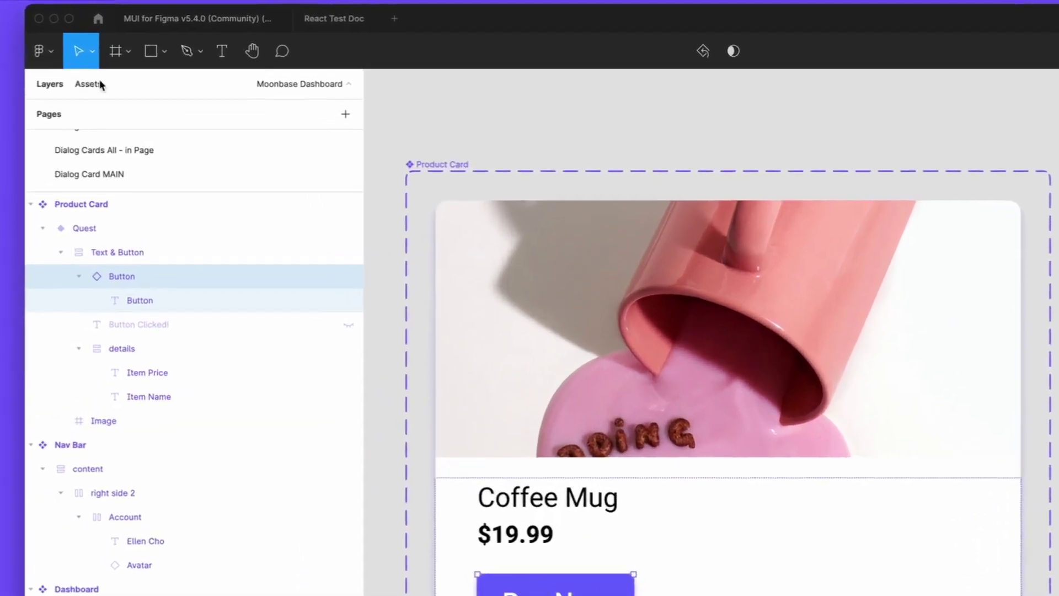
Run the Quest - Figma to React / Website plugin and export the Product Card frame as a component
left_click(38, 38)
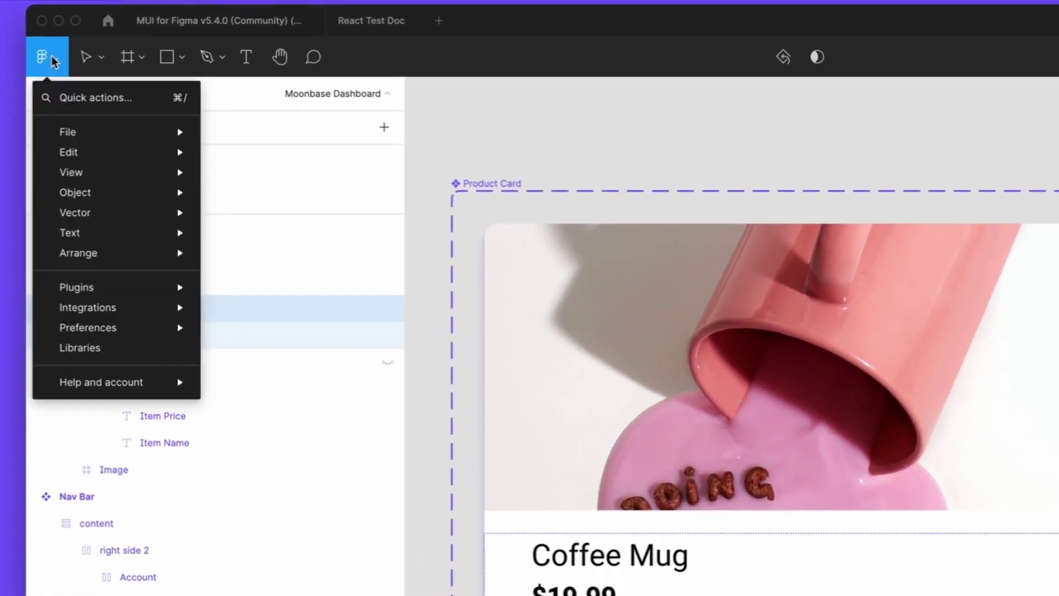
mouse_move(133, 292)
mouse_move(356, 397)
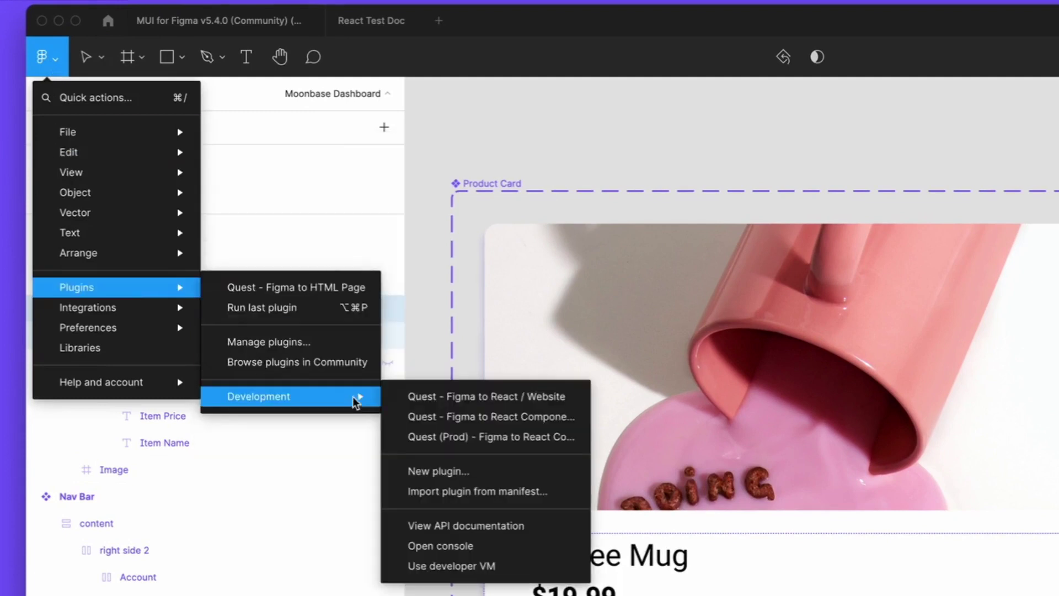
left_click(441, 397)
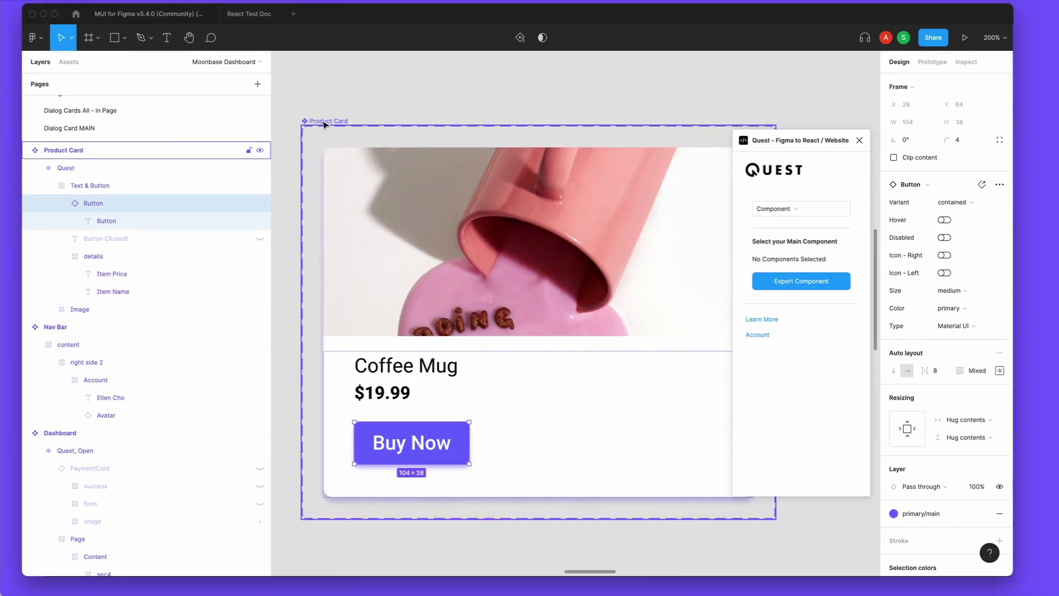
left_click(325, 122)
left_click(823, 291)
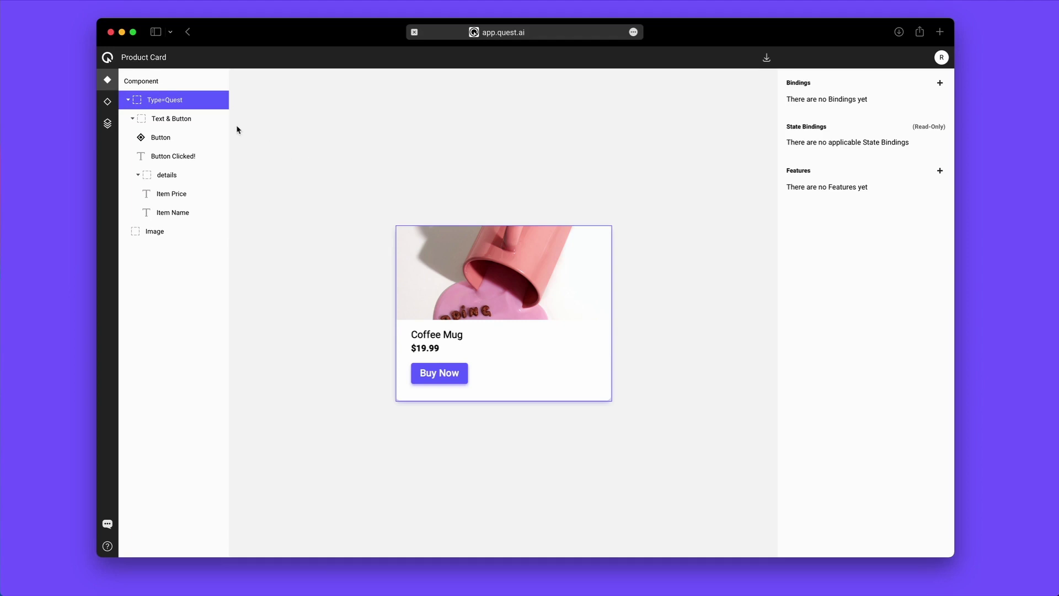
Add a prop named product to the Product Card component root
left_click(179, 83)
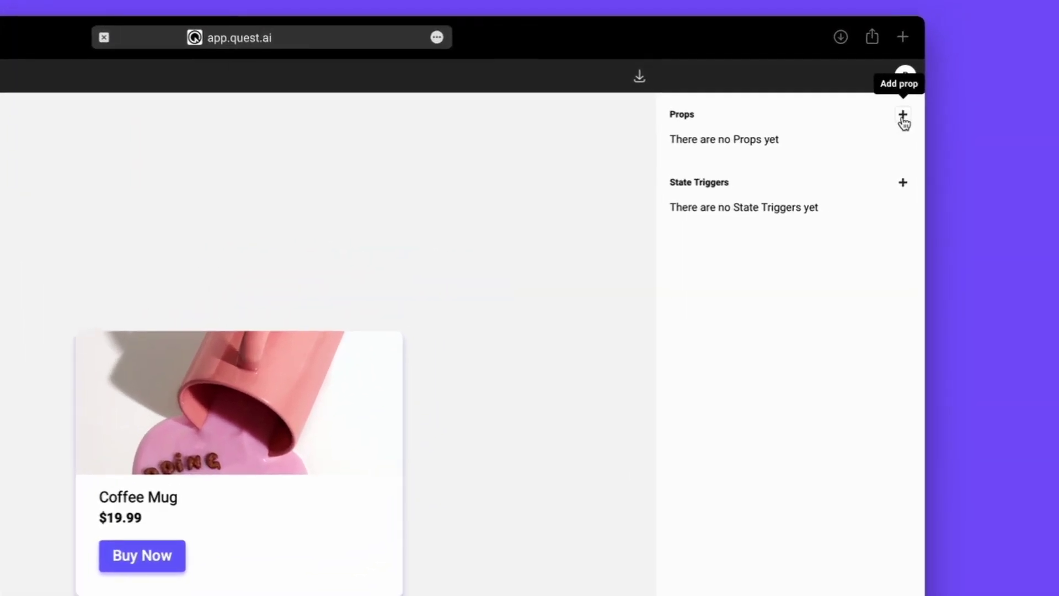
left_click(903, 115)
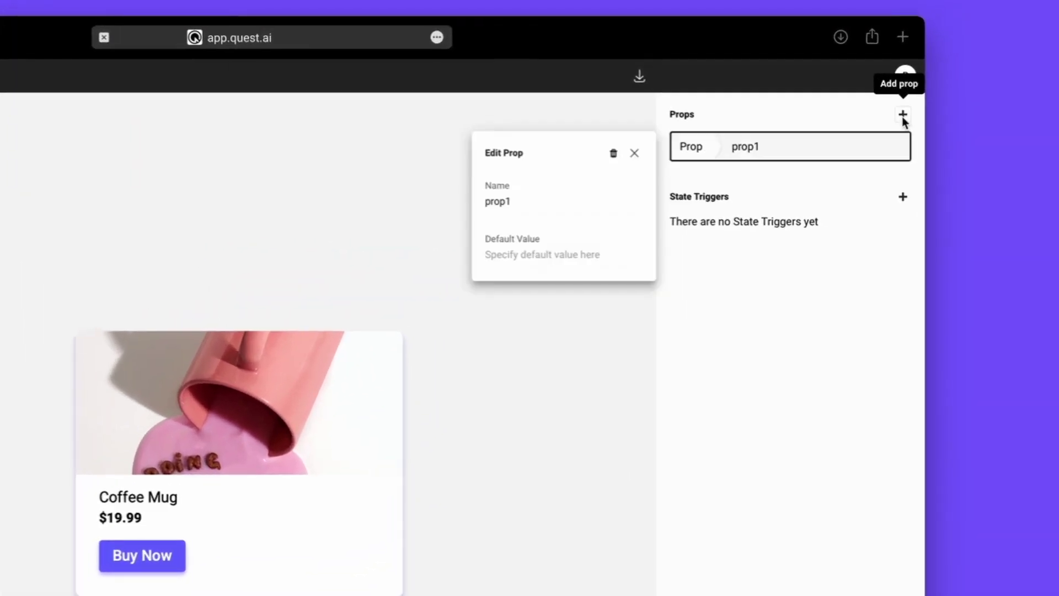
left_click(577, 207)
key("super+a")
type("product")
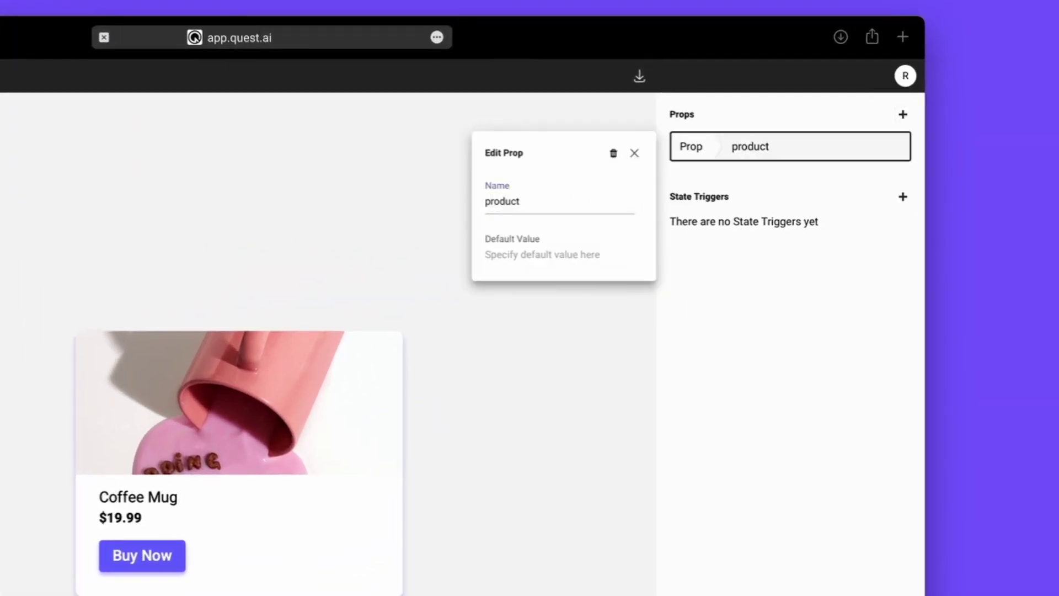
left_click(635, 153)
Add a second prop named buyClicked
left_click(903, 115)
left_click(542, 243)
key("super+a")
type("buyClicked")
left_click(634, 191)
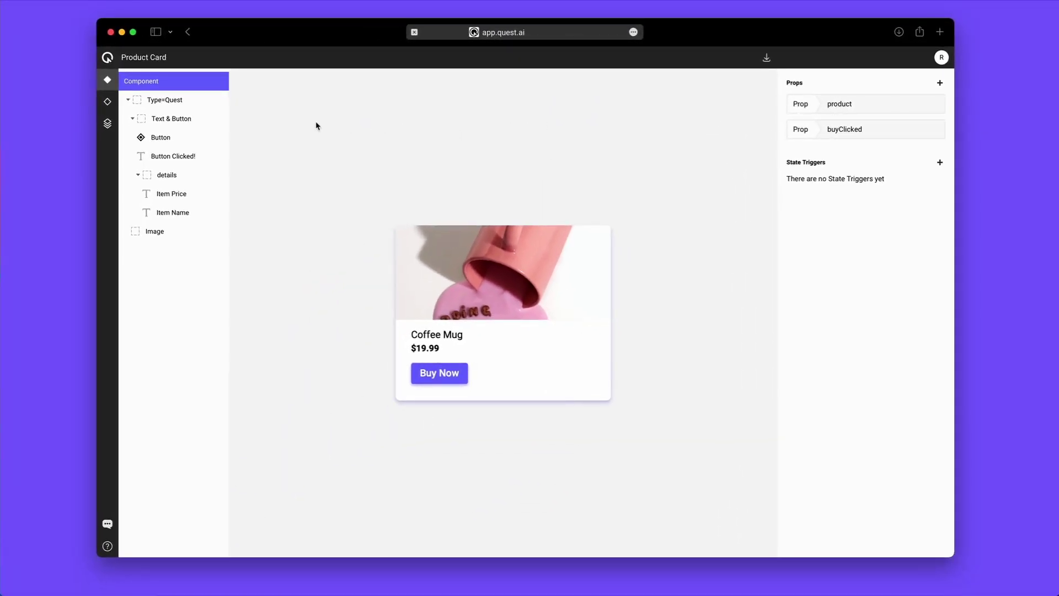
left_click(195, 216)
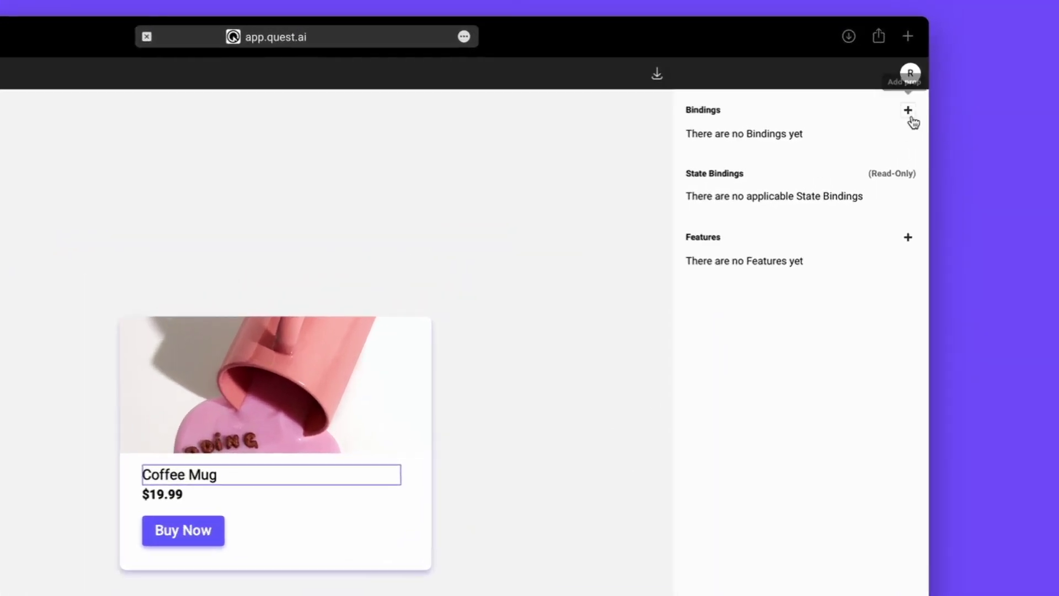
Bind the Item Name text to props.product.name
left_click(940, 83)
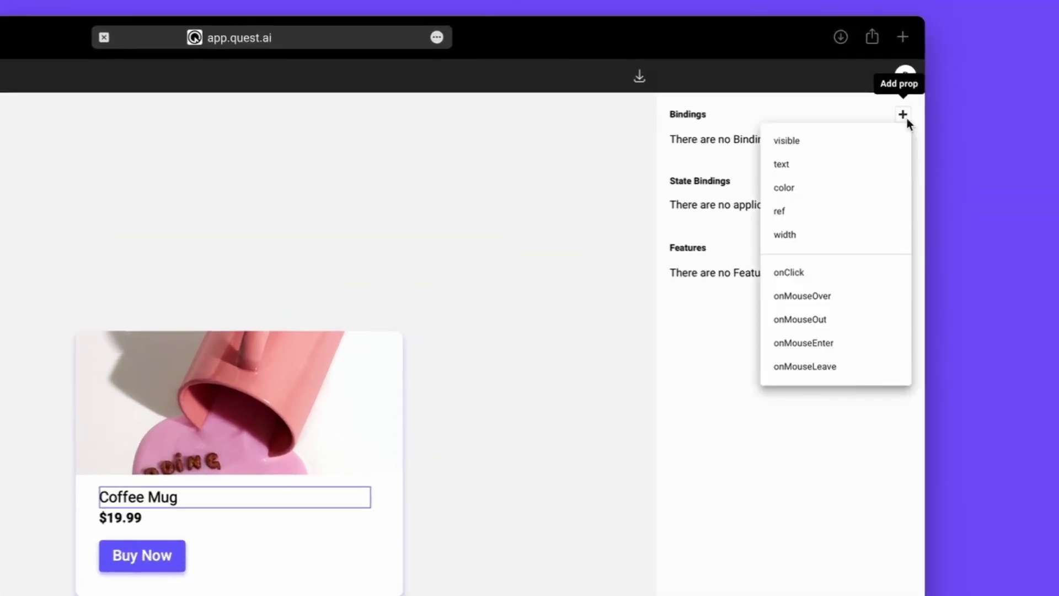
left_click(857, 175)
left_click(558, 210)
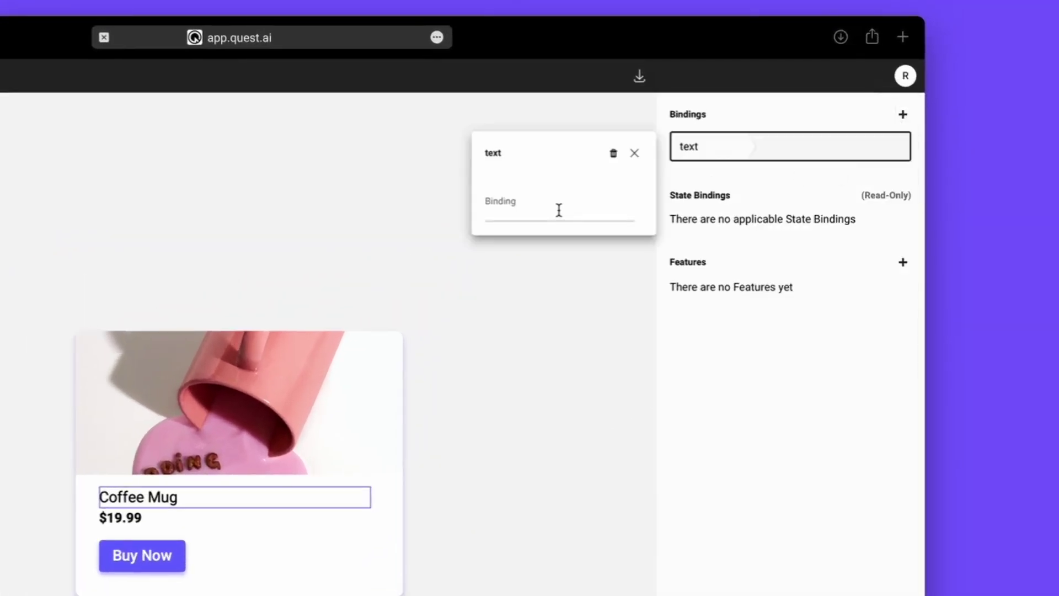
type("props.product.name")
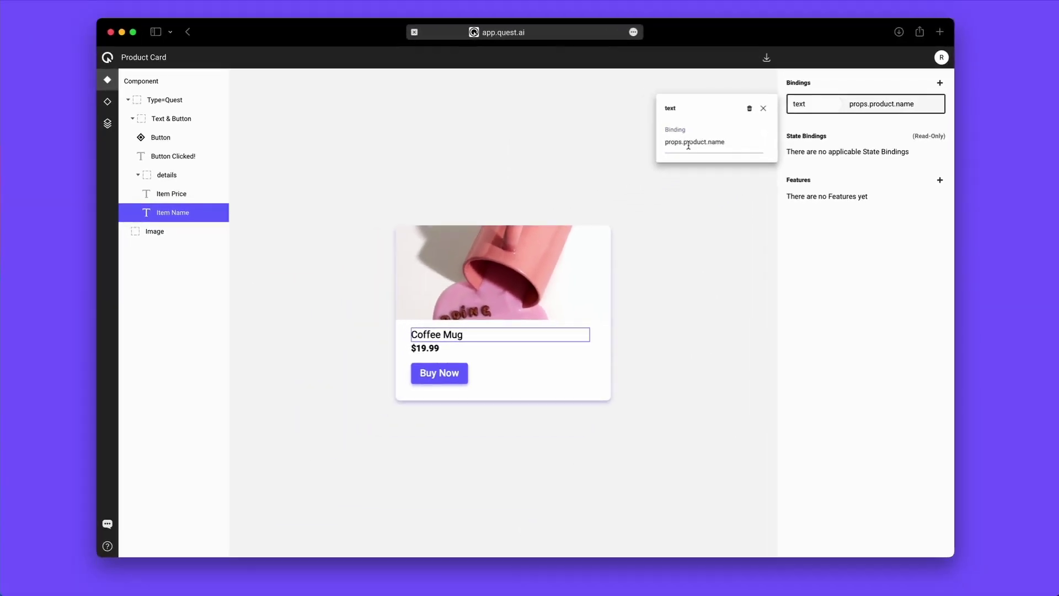
Bind the Item Price text to fns.formatPrice(props.product.price)
left_click(190, 196)
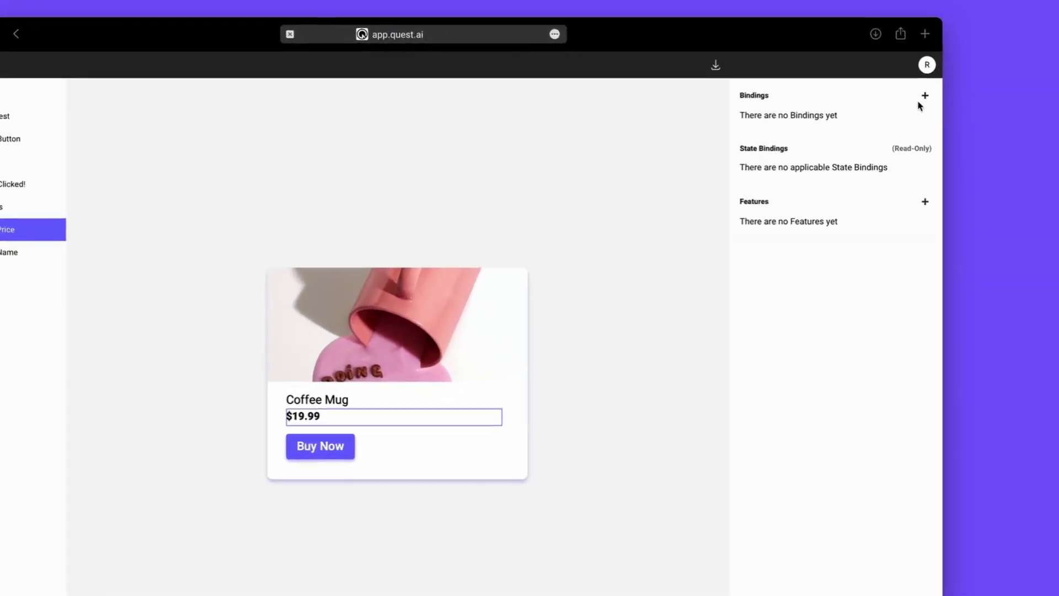
left_click(939, 83)
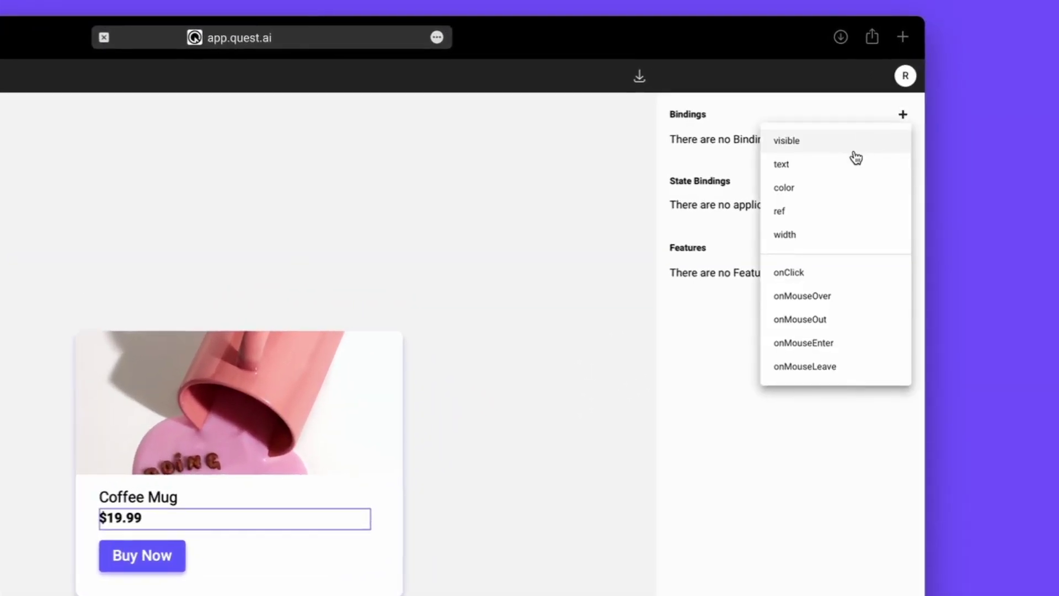
left_click(851, 163)
left_click(607, 203)
type("fns.formatPrice(props.product.price)")
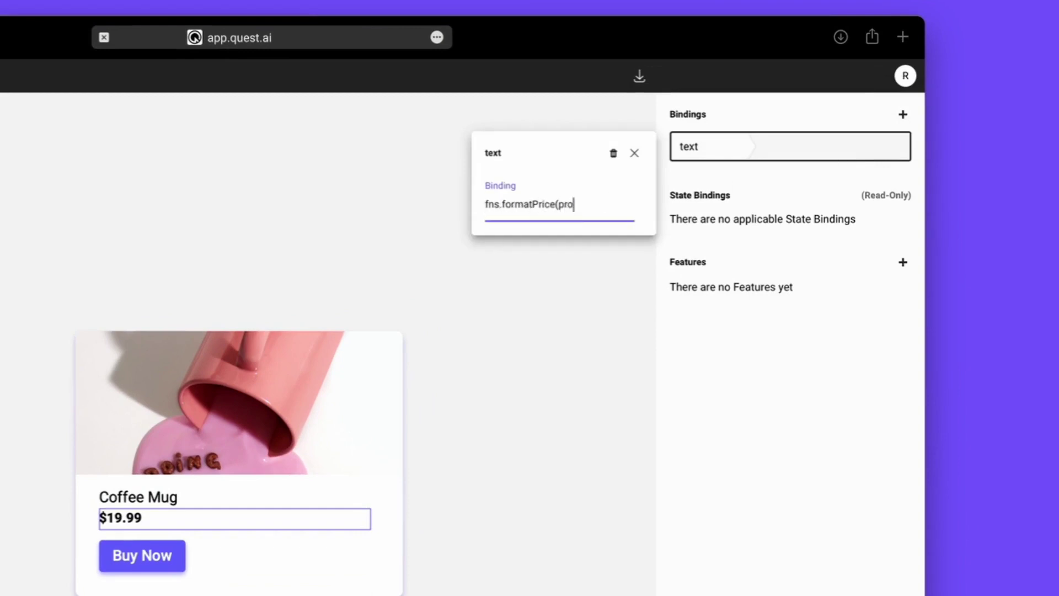
key("Return")
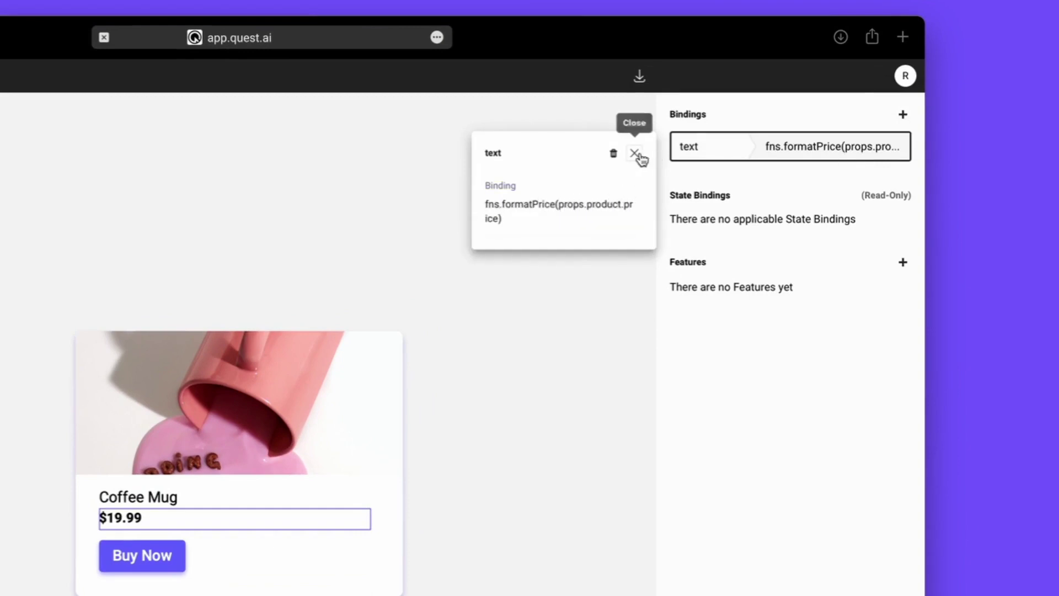
left_click(636, 154)
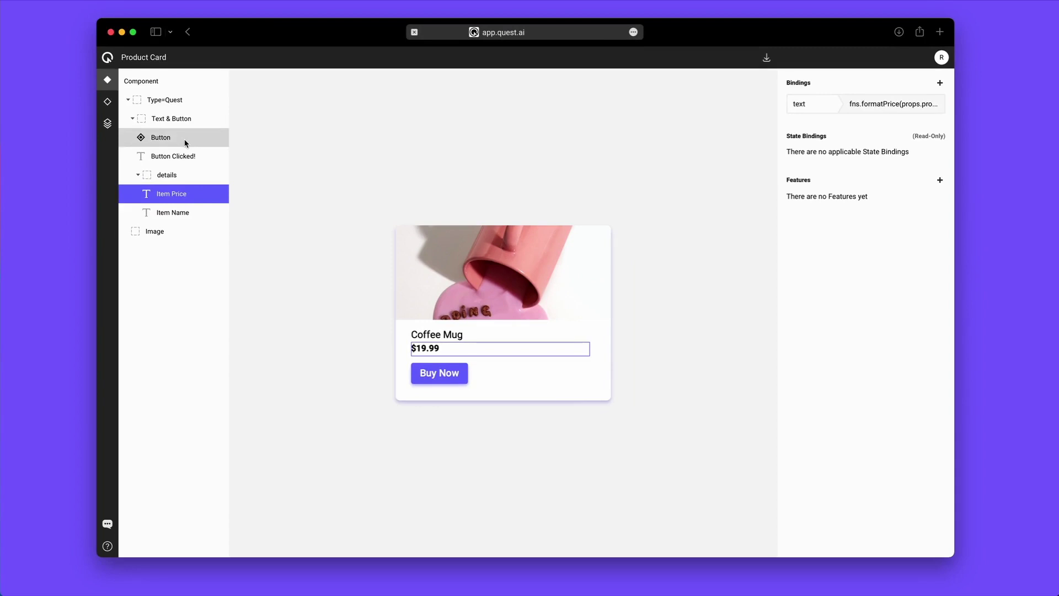
Bind the Buy Now button's onClick to props.buyClicked
left_click(185, 140)
left_click(940, 82)
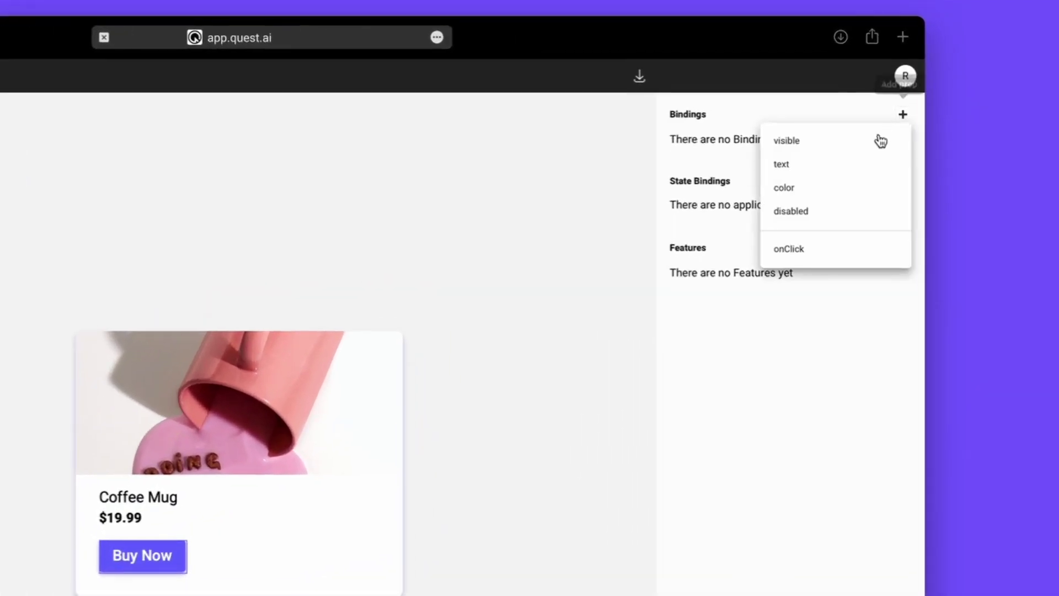
left_click(817, 249)
type("props.buyClicked")
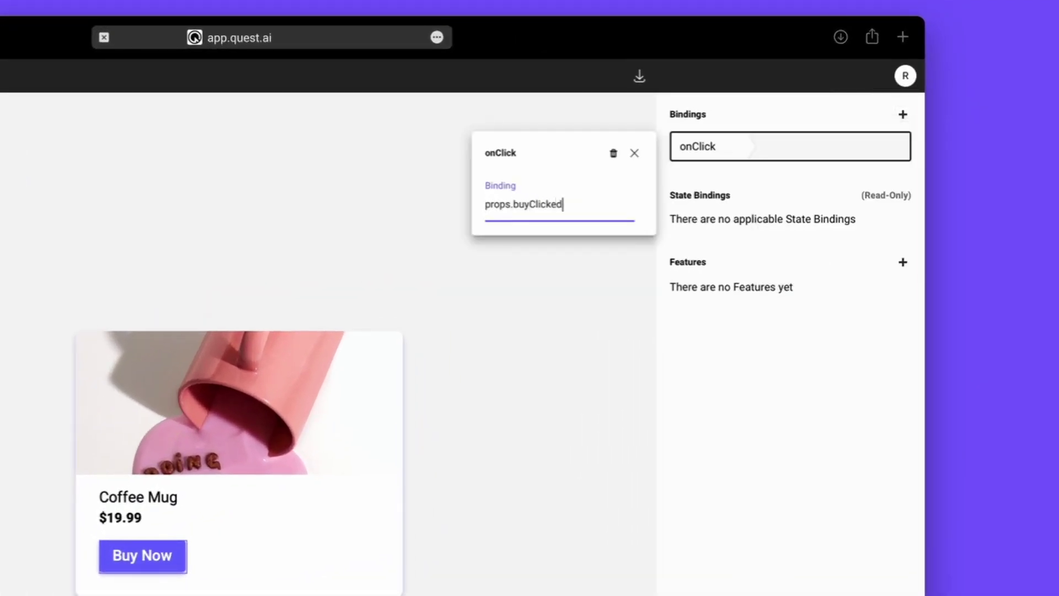
key("Return")
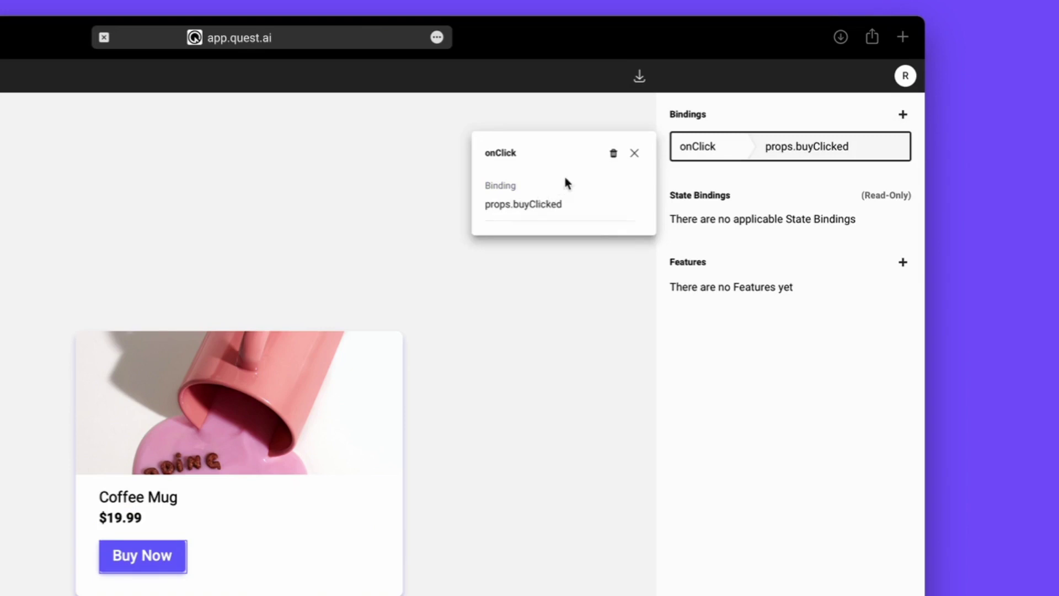
left_click(634, 153)
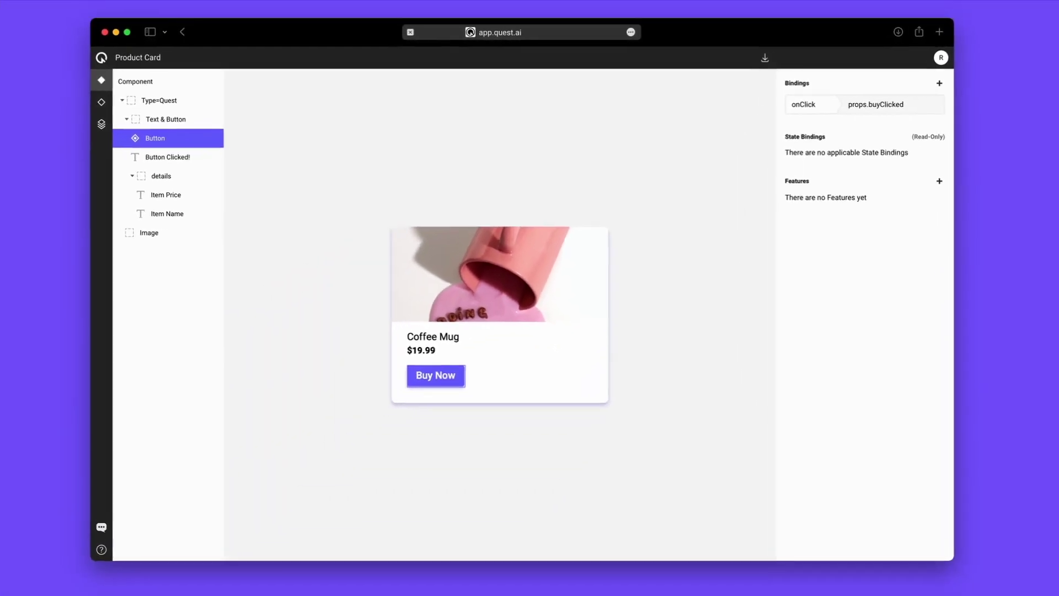
Export the component as code and expand the ProductCard export's assets folder in Finder
left_click(766, 59)
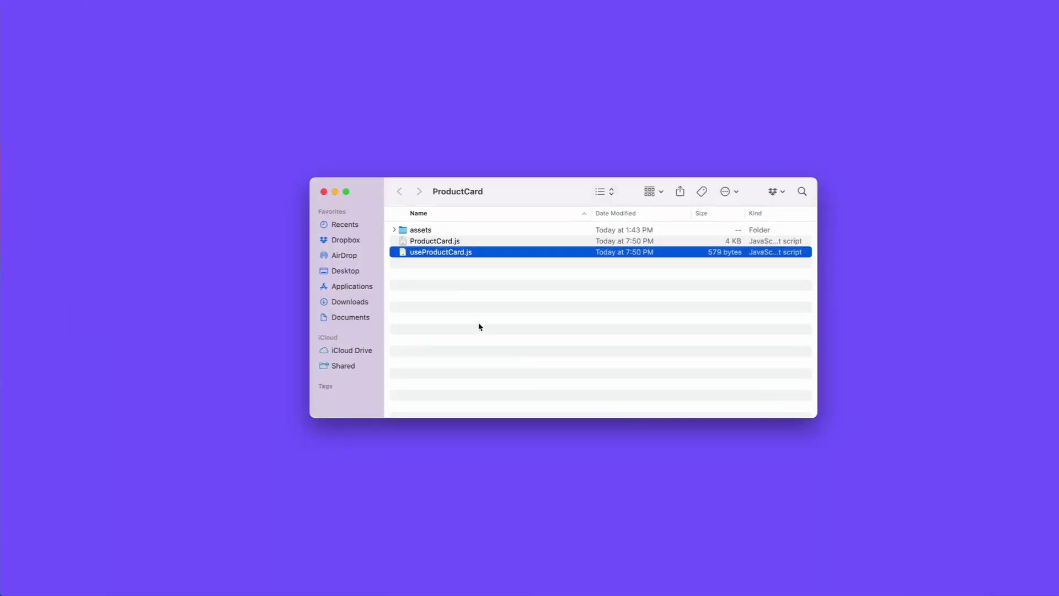
left_click(393, 229)
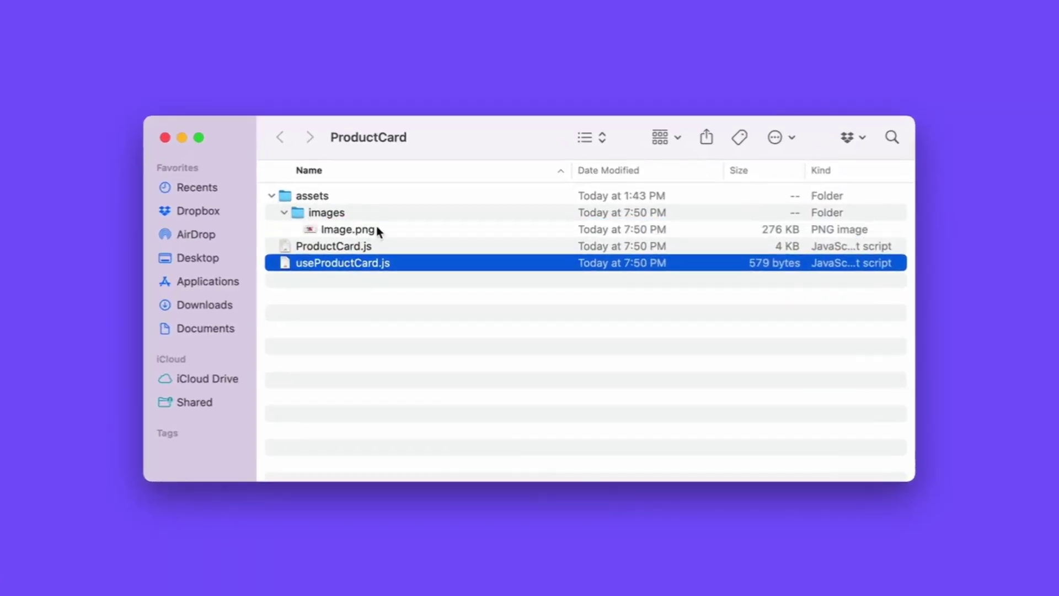
left_click(416, 249)
left_click(416, 266)
Open ProductCard.js in VS Code, scroll through the generated code, then return to Finder
left_click(333, 249)
double_click(331, 248)
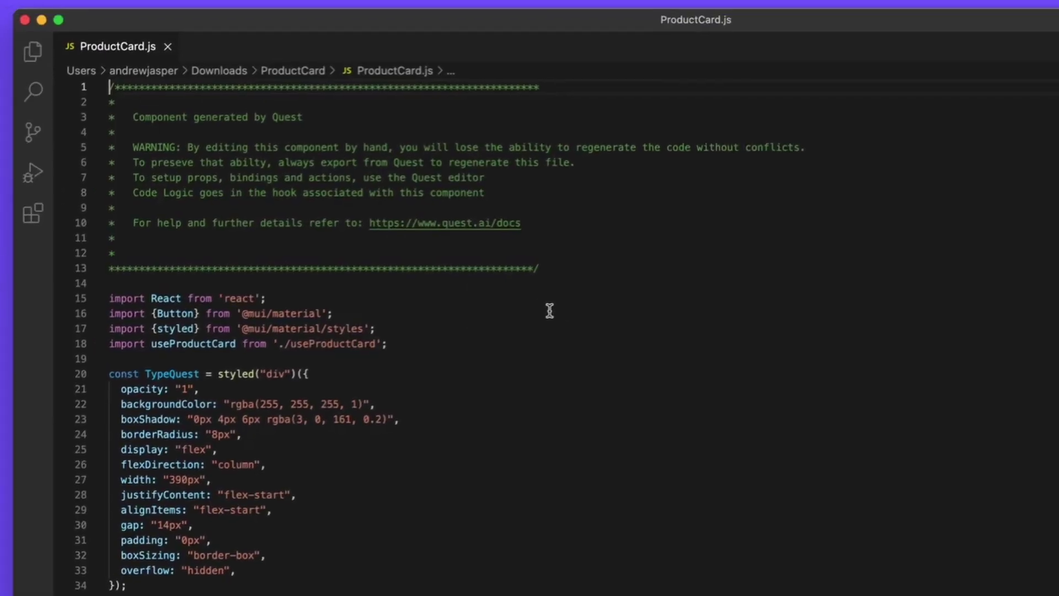
left_click(428, 332)
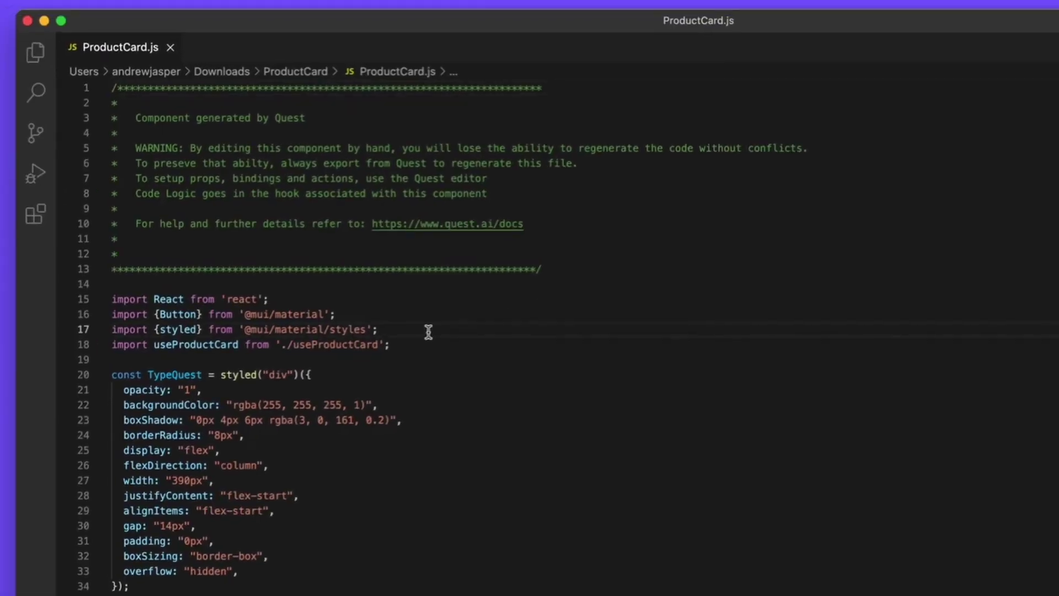
scroll(428, 332, "down", 9)
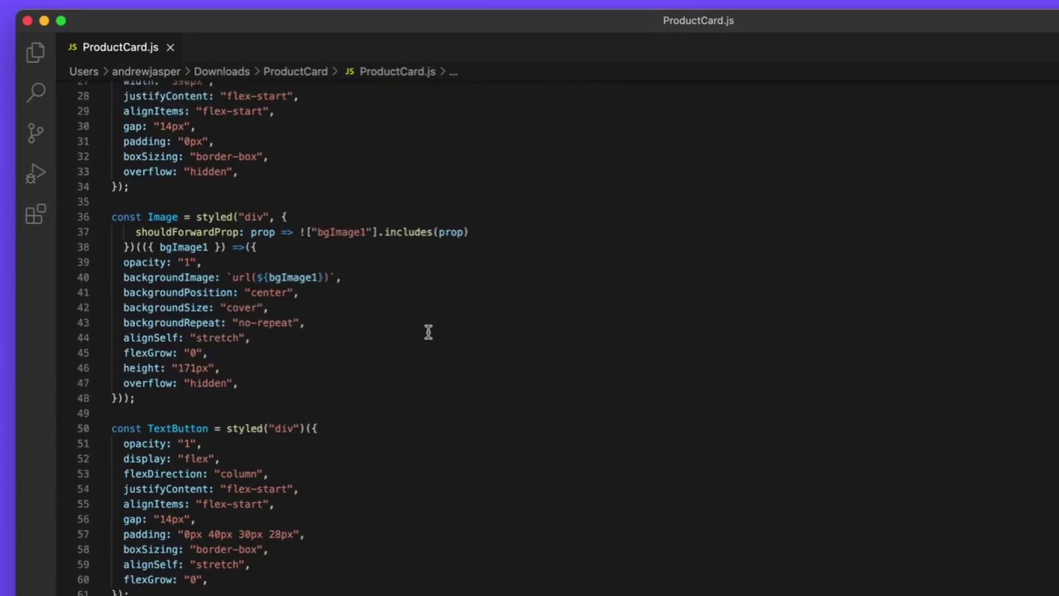
scroll(428, 331, "down", 12)
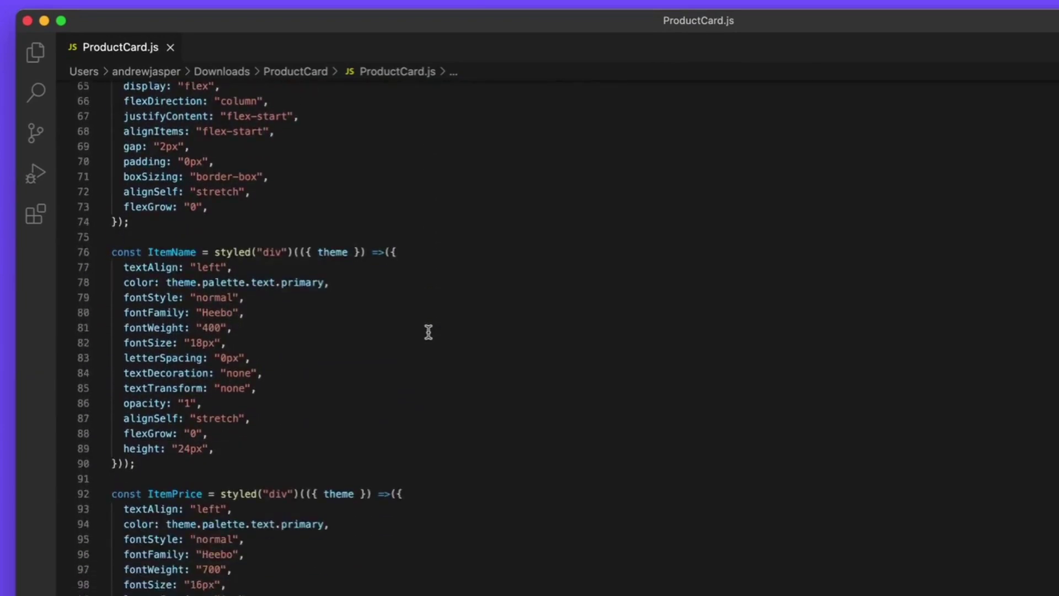
scroll(428, 331, "down", 18)
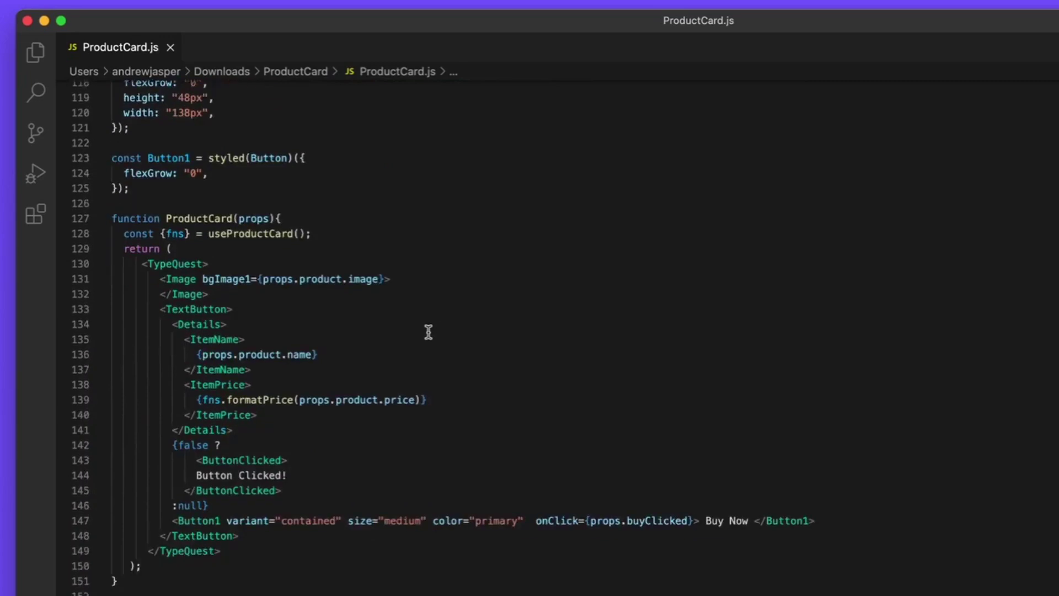
scroll(428, 332, "down", 3)
scroll(428, 332, "down", 1)
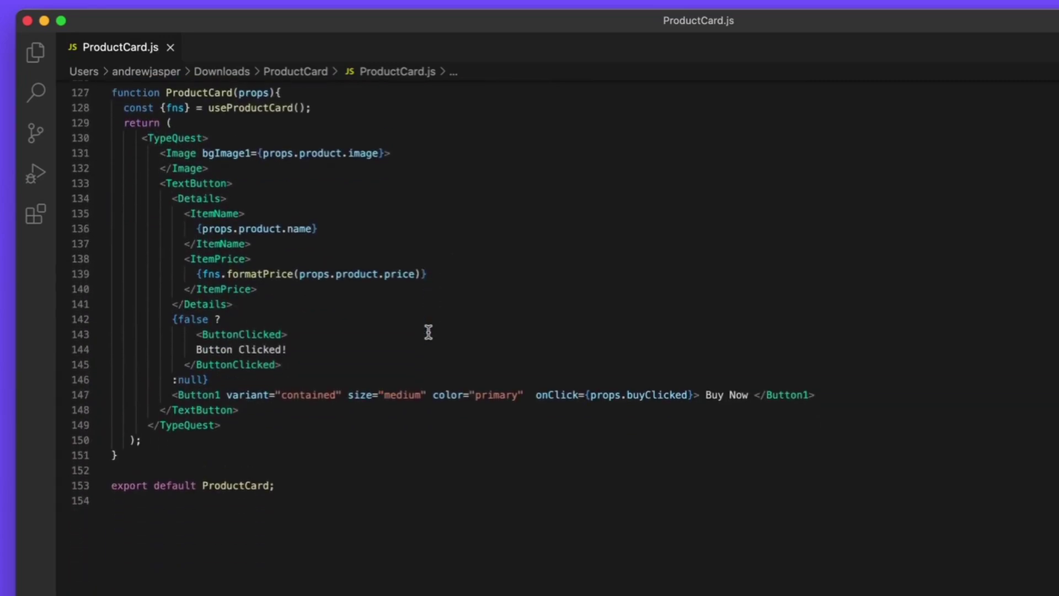
key("super+Tab")
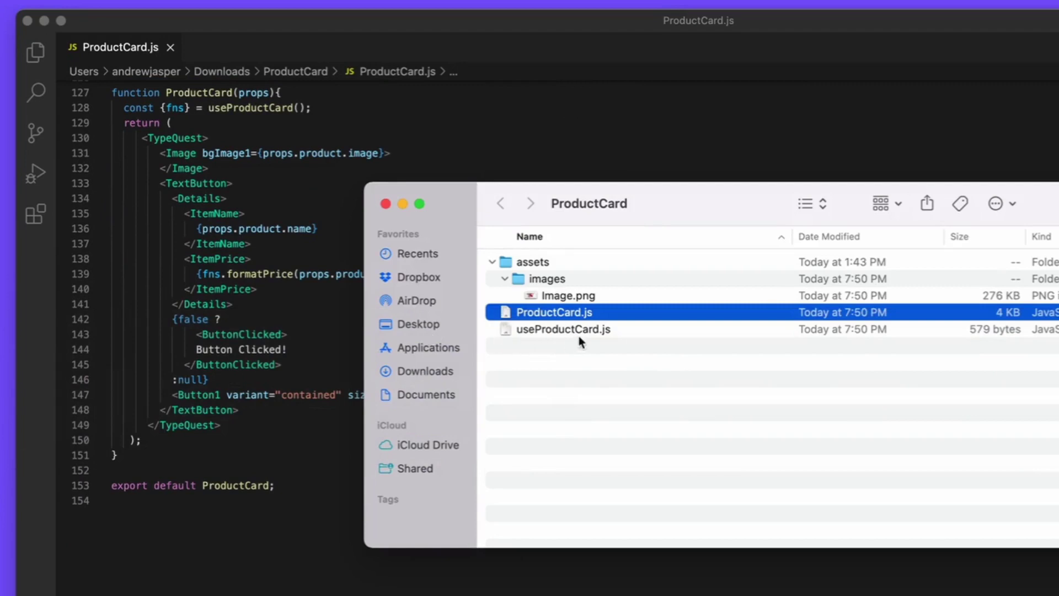
In useProductCard.js, rename formatPrice's param1 to price and add return "$" + price; to its body
double_click(596, 332)
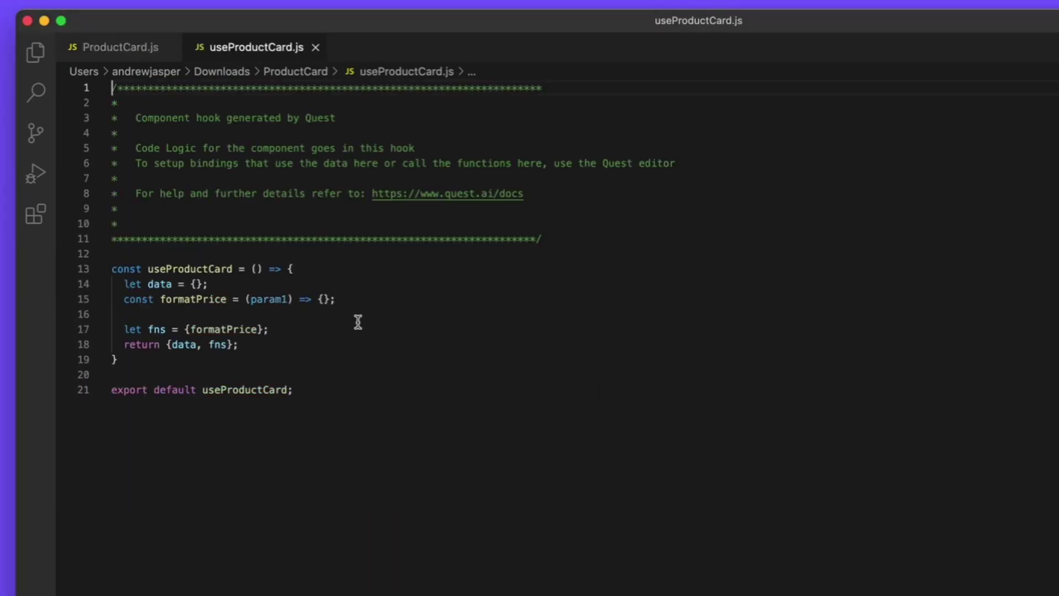
double_click(286, 299)
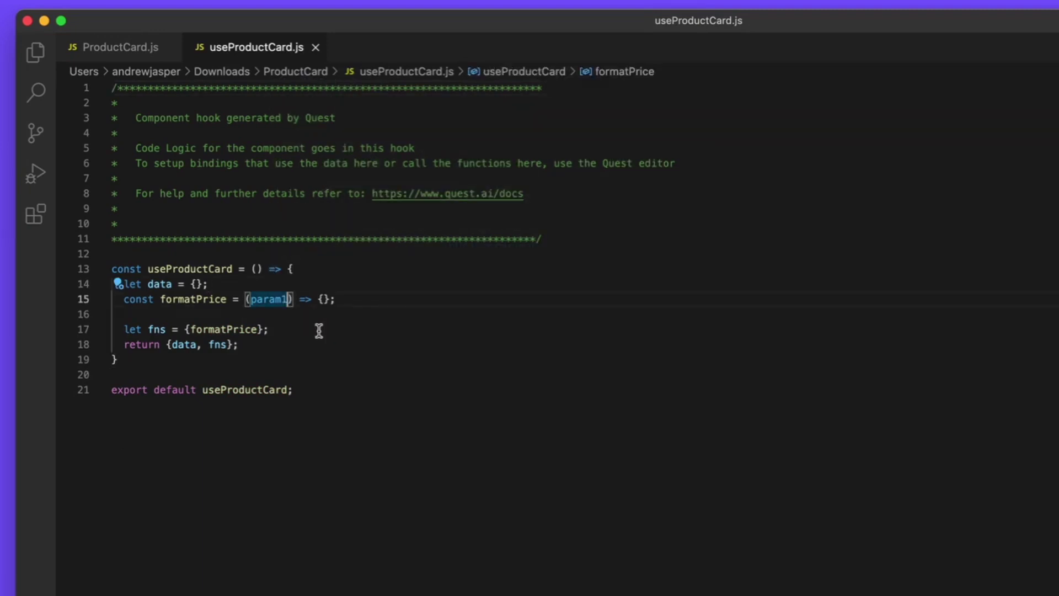
key("BackSpace")
key("BackSpace")
key("BackSpace")
key("BackSpace")
key("BackSpace")
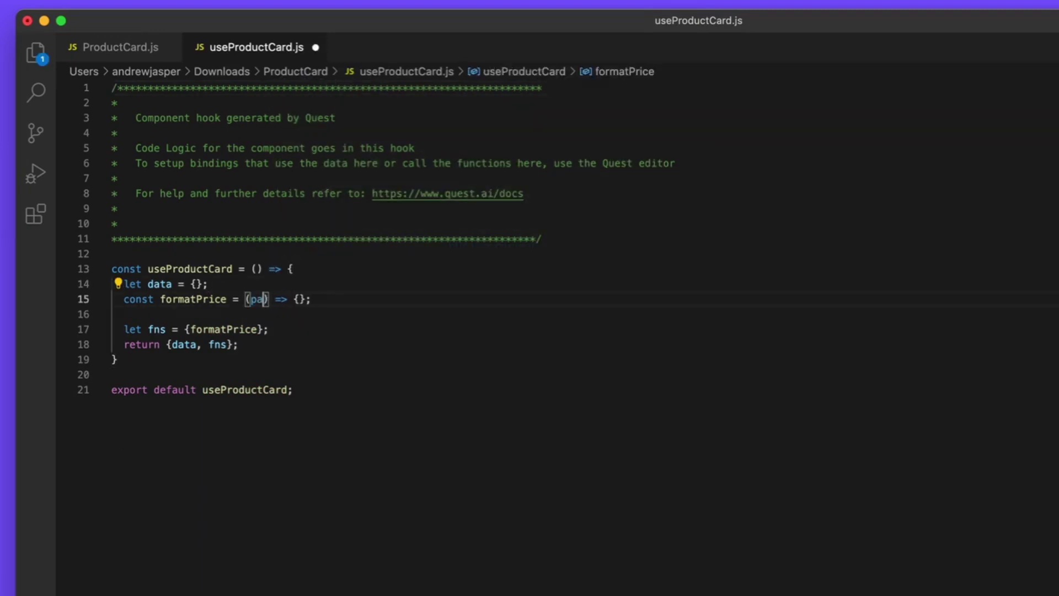
type("price")
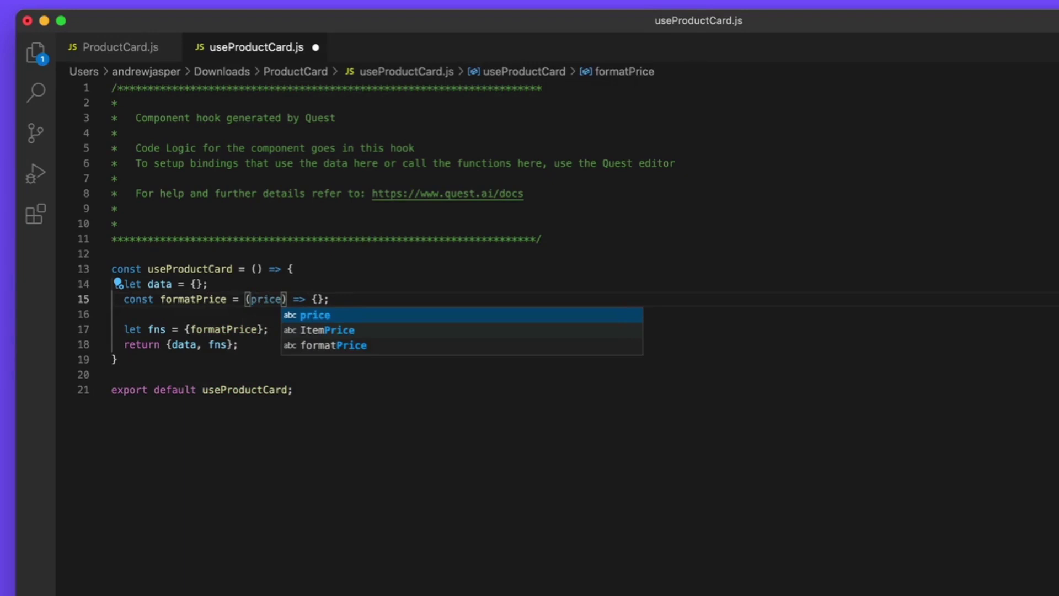
key("Escape")
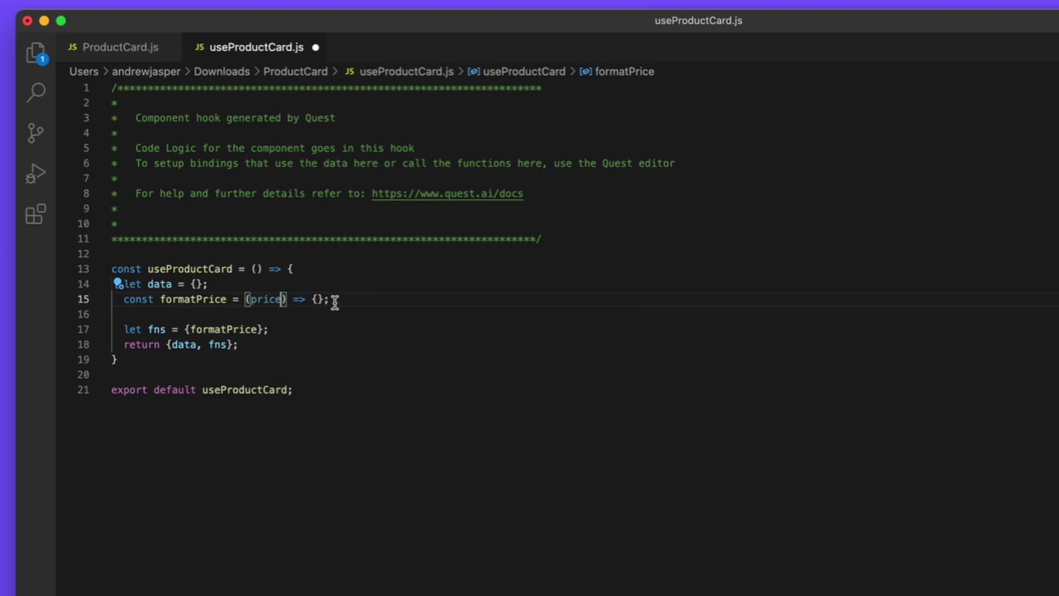
left_click(319, 300)
key("Return")
type("return \"$\"")
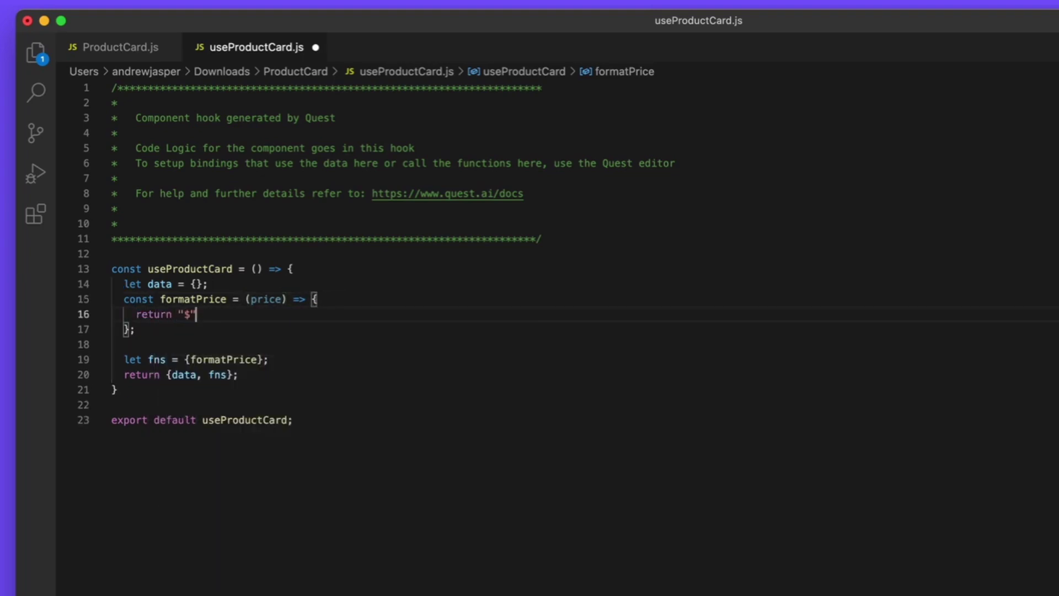
type(" + price;")
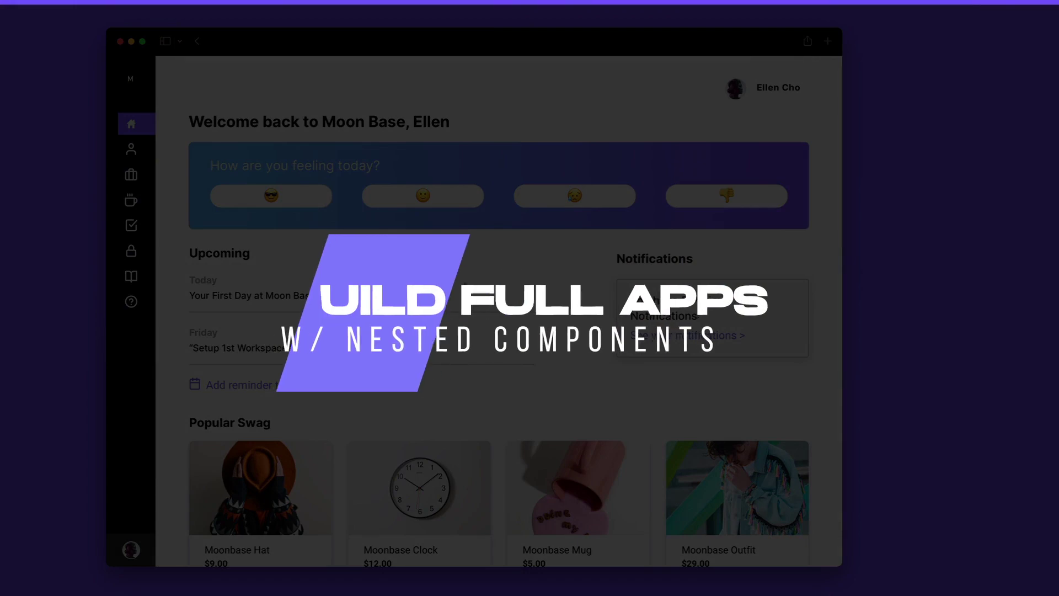
Answer the Moon Base app's mood prompt with the sunglasses emoji to report feeling great
scroll(324, 354, "down", 3)
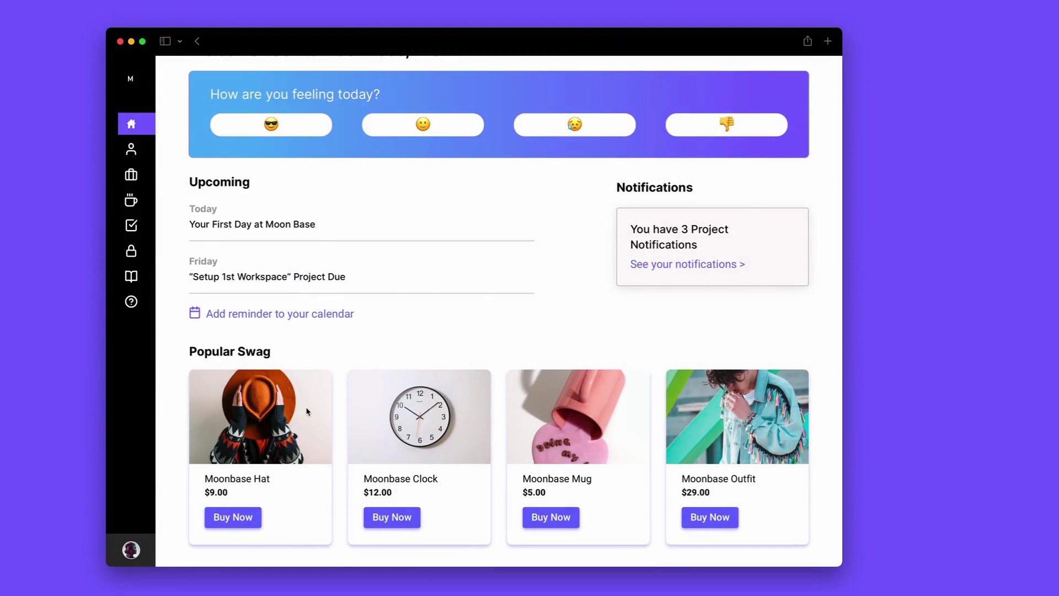
scroll(307, 412, "up", 3)
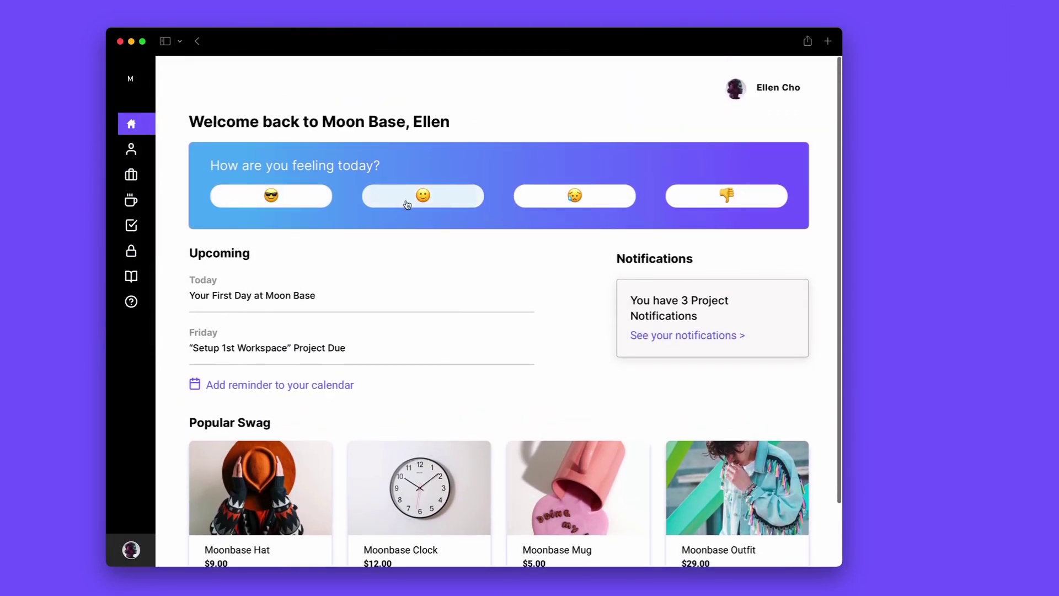
left_click(293, 206)
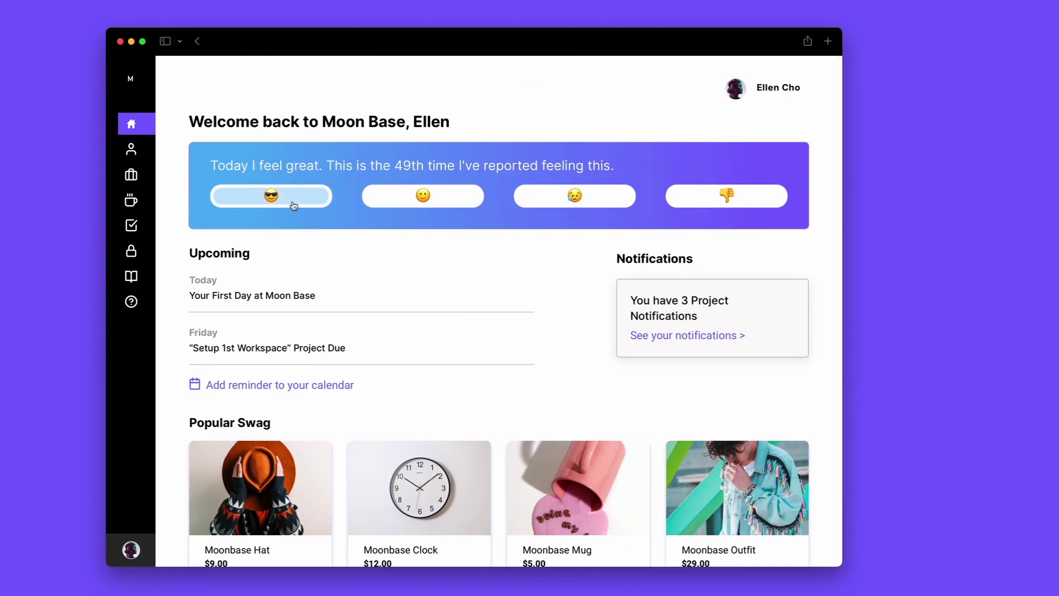
Widen the app window and start buying the $9.00 Moonbase Hat from Popular Swag
mouse_move(125, 185)
mouse_move(843, 224)
left_mouse_down()
mouse_move(964, 213)
mouse_move(792, 220)
mouse_move(840, 221)
left_mouse_up()
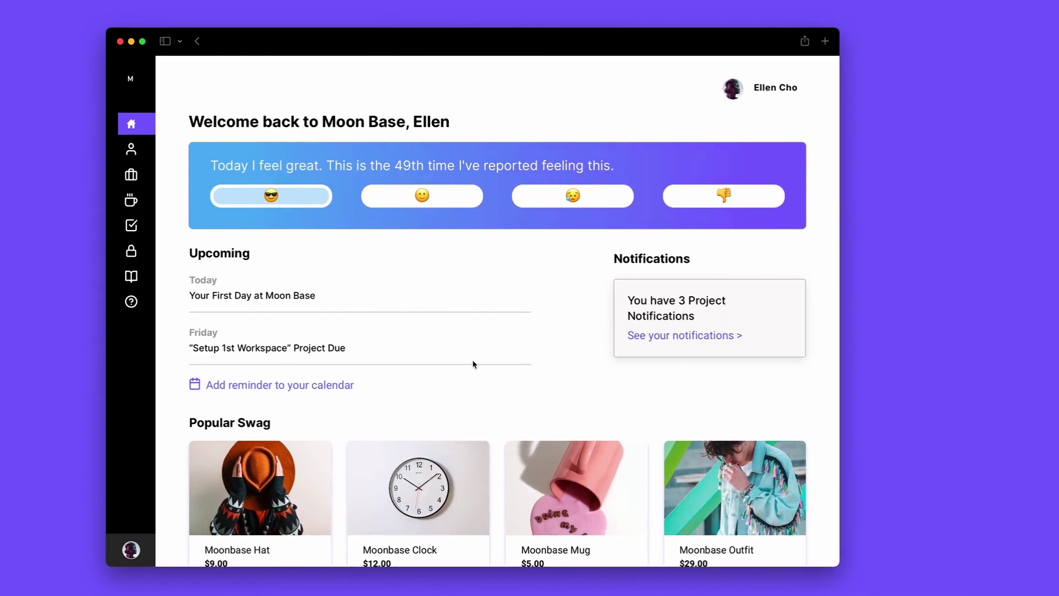
scroll(473, 364, "down", 3)
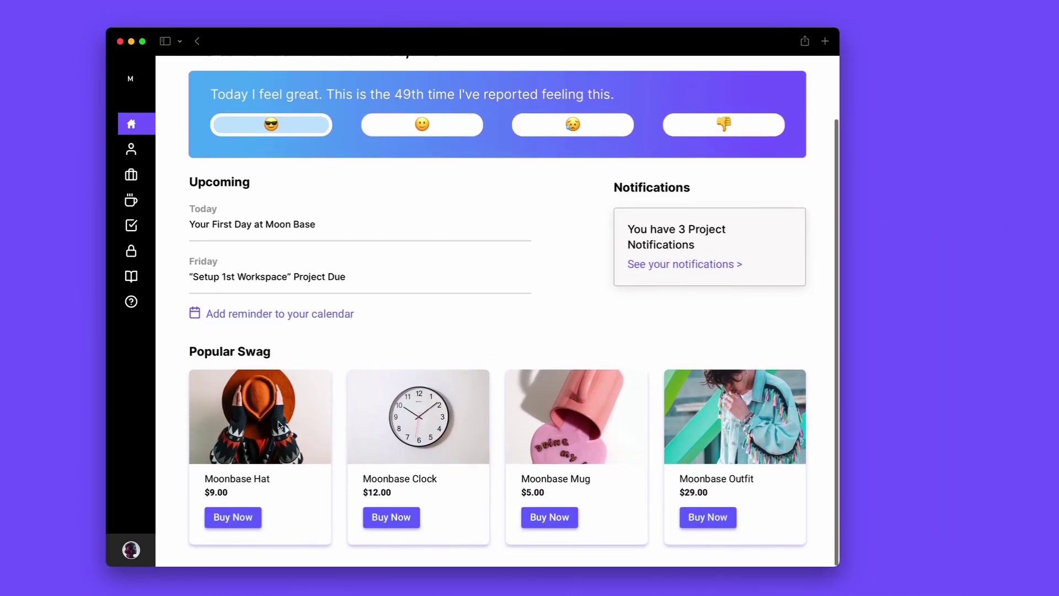
left_click(234, 518)
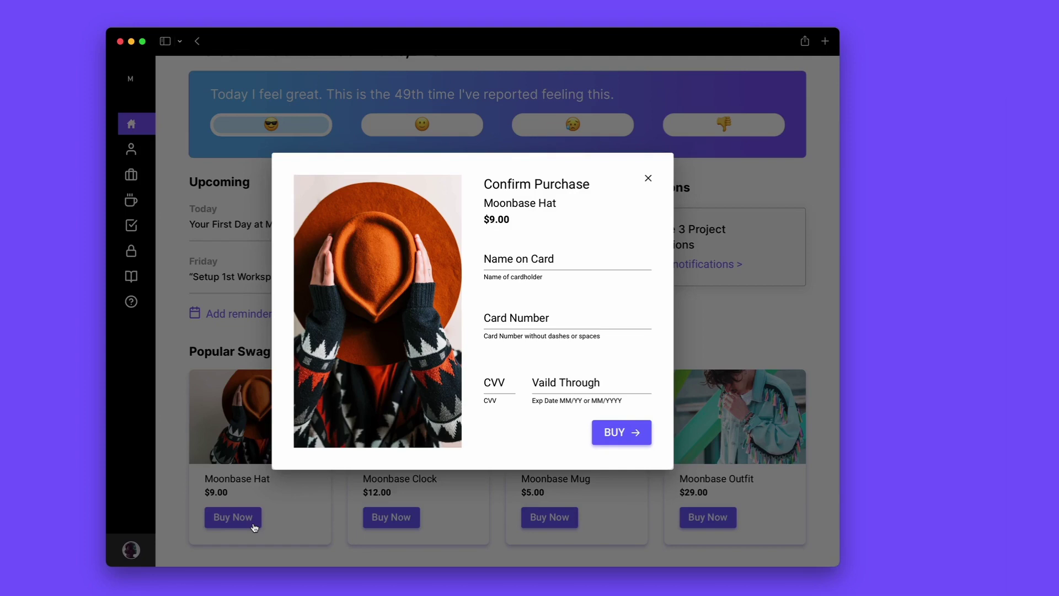